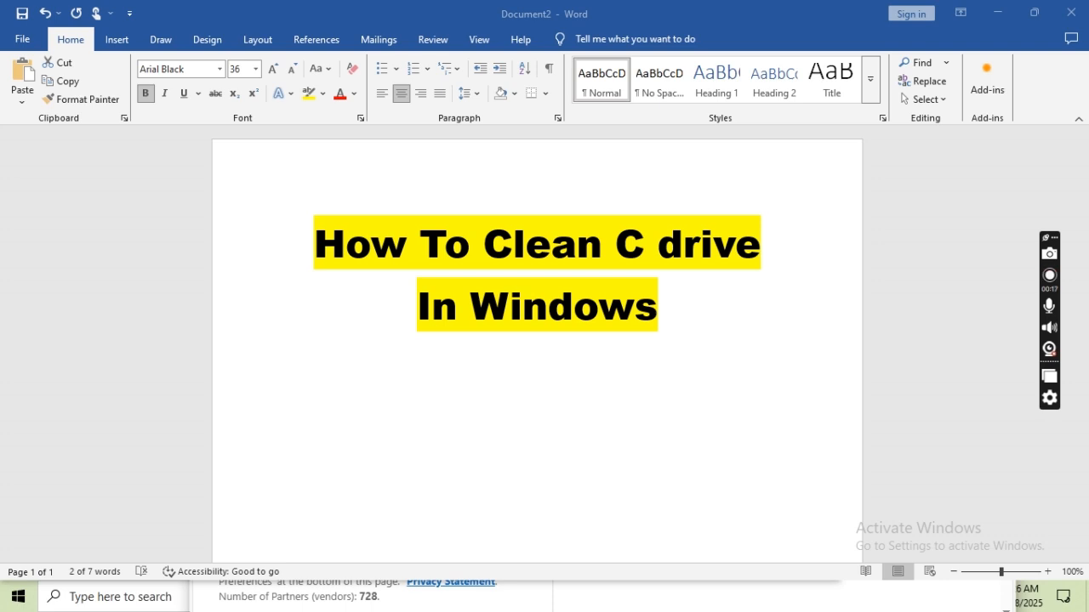
# Open the Windows Temp folder by running temp from the Run dialog
pyautogui.press('super+r')
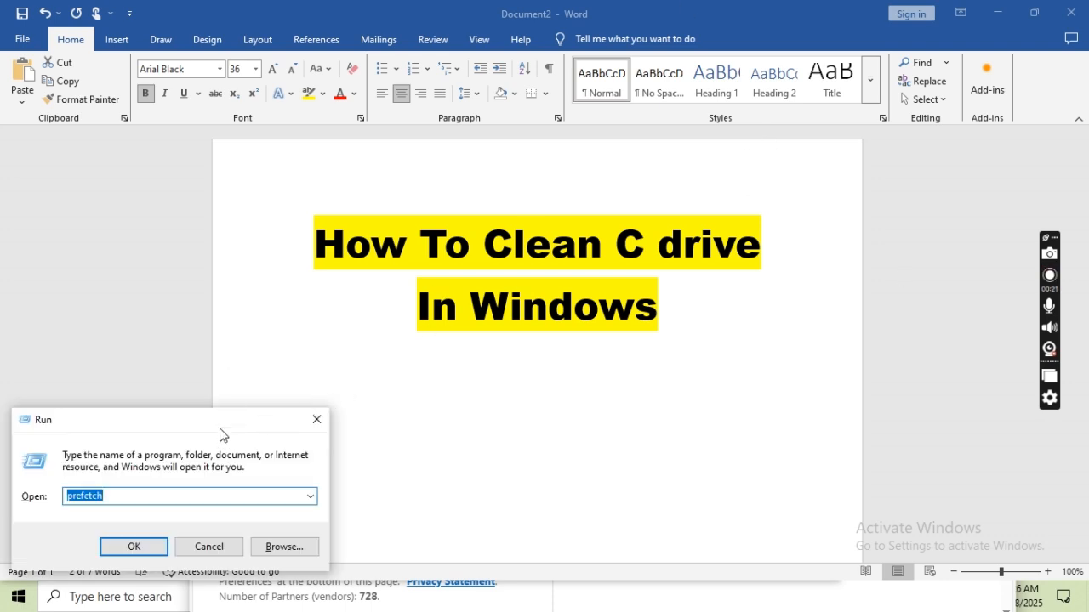
pyautogui.moveTo(217, 419); pyautogui.dragTo(219, 293)
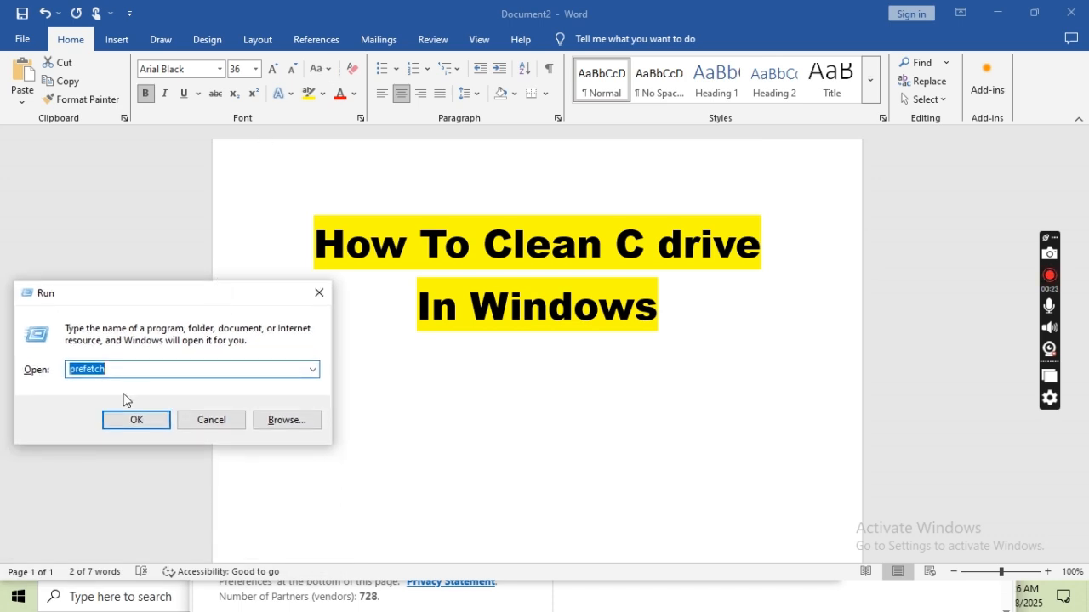
pyautogui.write('ter')
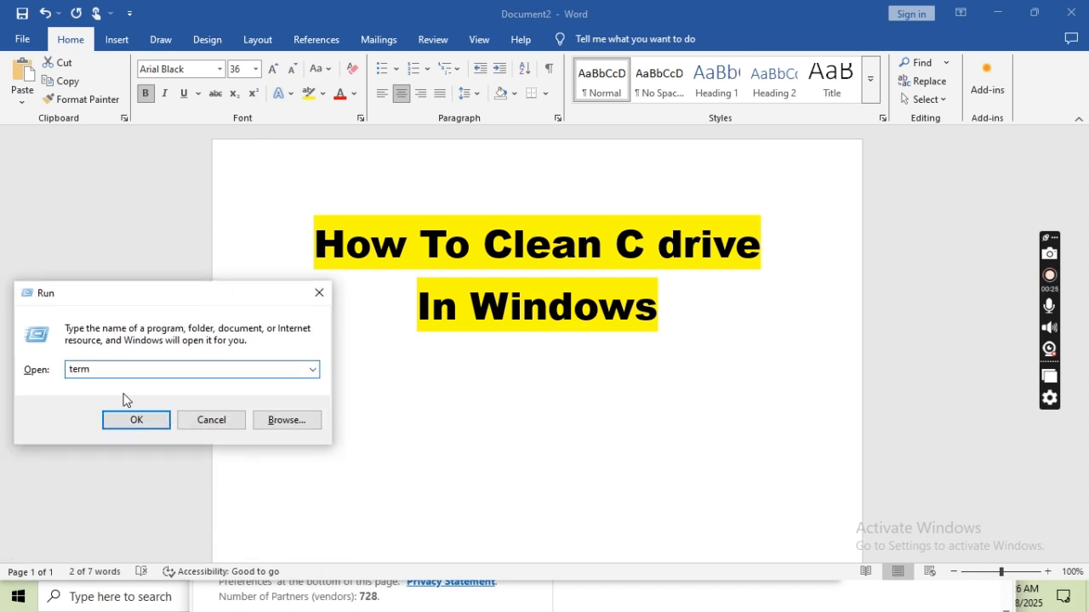
pyautogui.write('m')
pyautogui.press('BackSpace')
pyautogui.press('BackSpace')
pyautogui.write('mp')
pyautogui.press('Return')
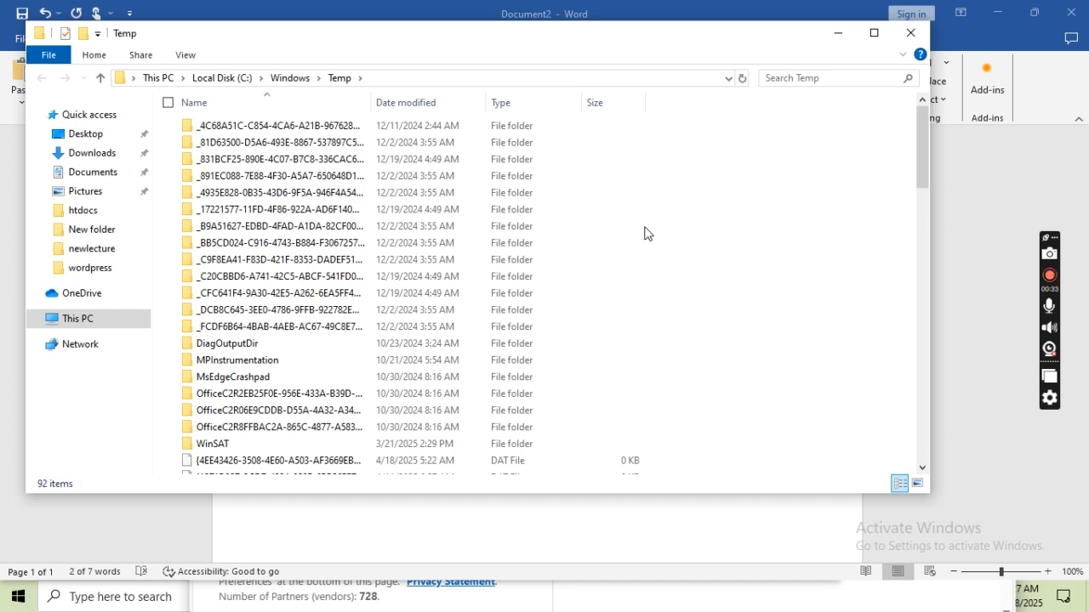
# Delete everything in the Windows Temp folder with administrator permission, skip the file in use, and close the folder
pyautogui.hotkey('ctrl', 'a')
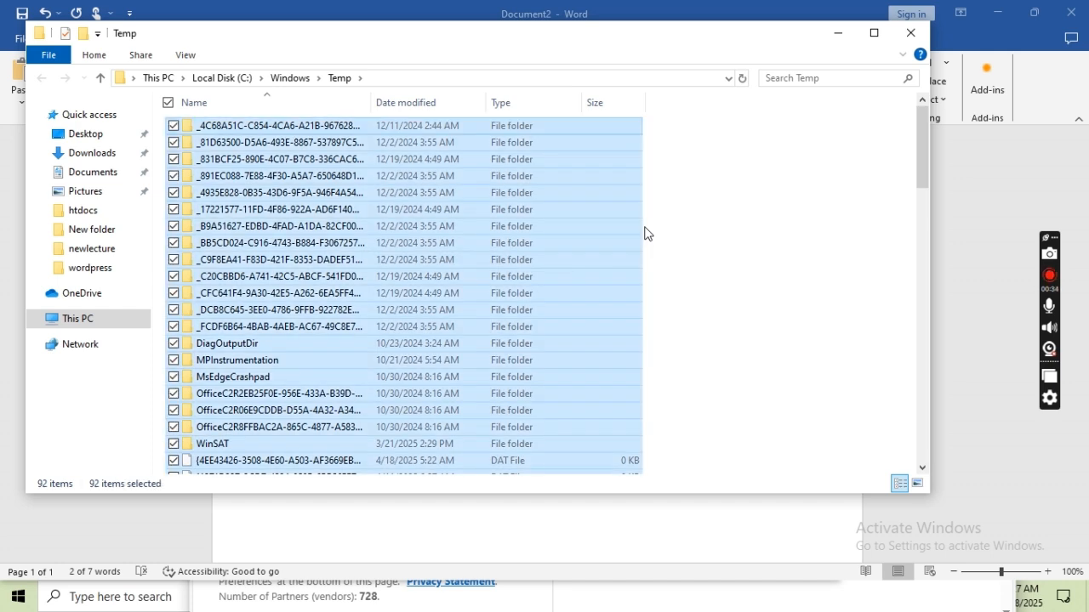
pyautogui.rightClick(529, 210)
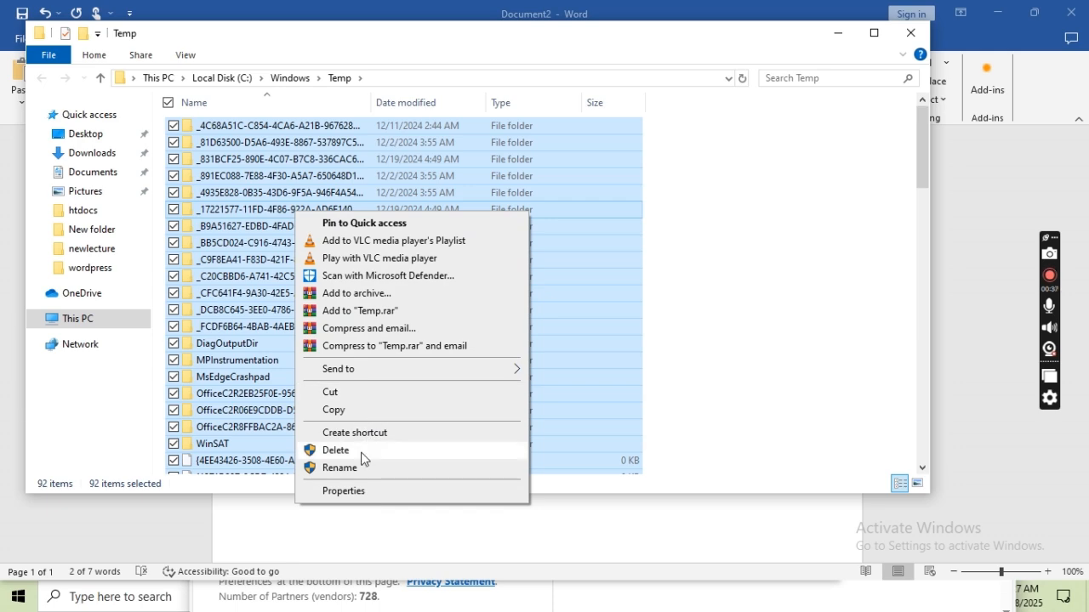
pyautogui.click(338, 450)
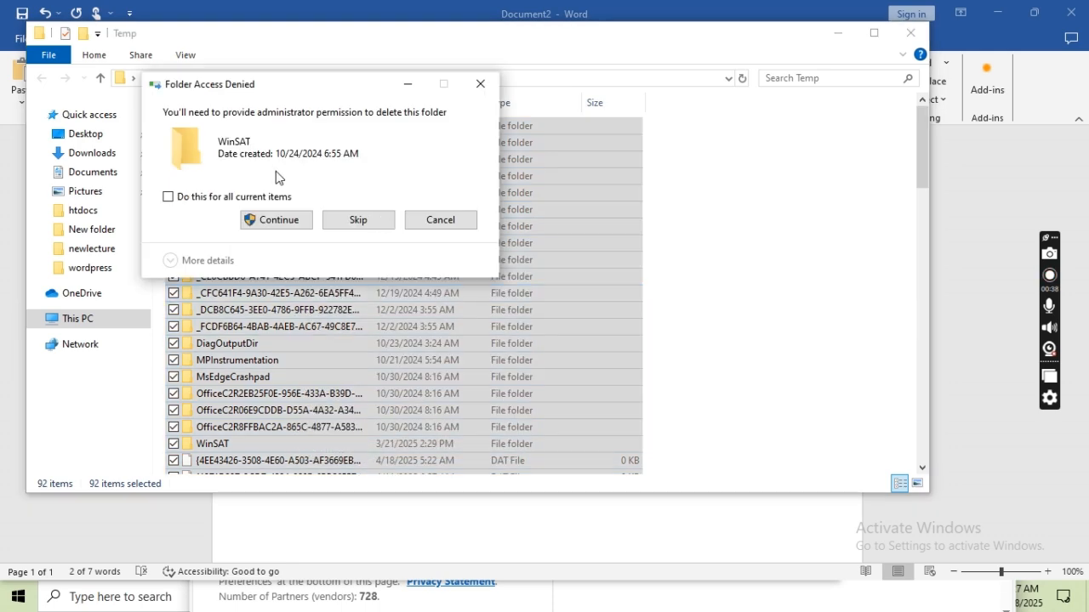
pyautogui.click(278, 221)
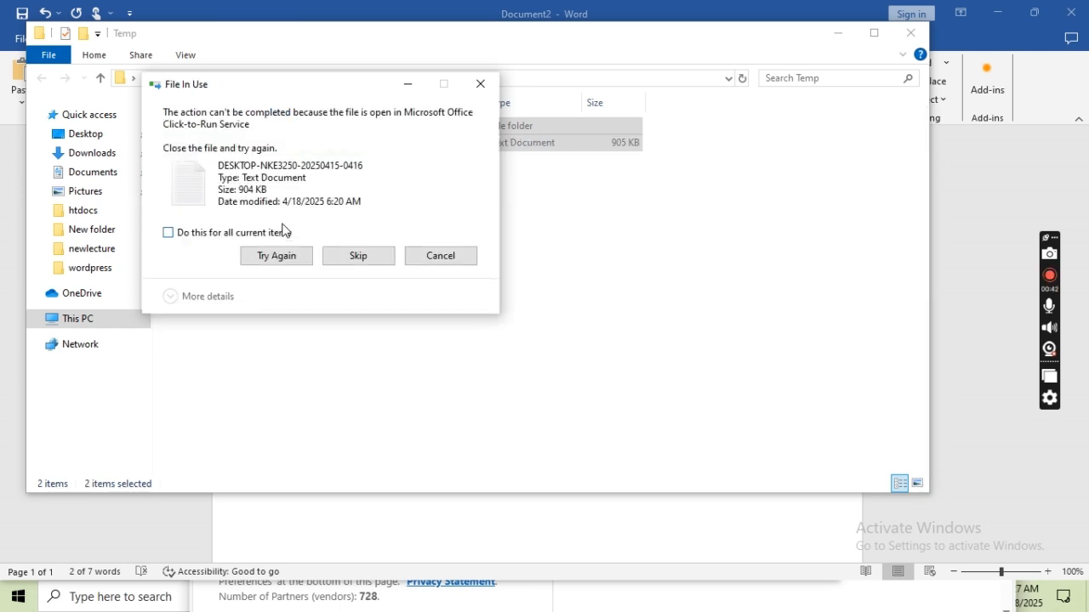
pyautogui.click(358, 256)
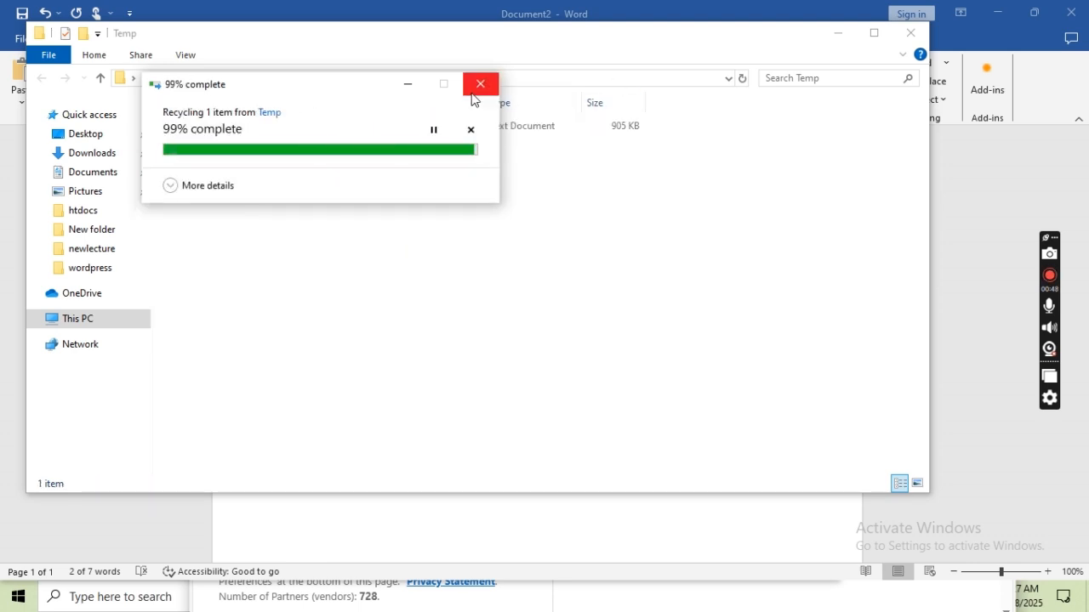
pyautogui.click(905, 40)
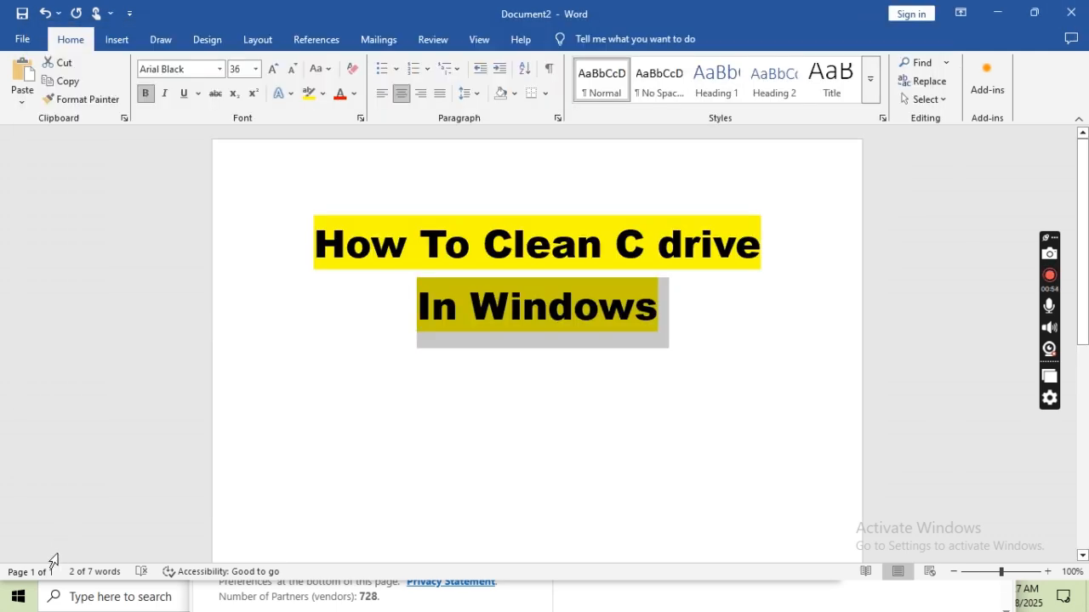
# Open the user's local Temp folder by running %temp% from the Run dialog
pyautogui.hotkey('ctrl', 'r')
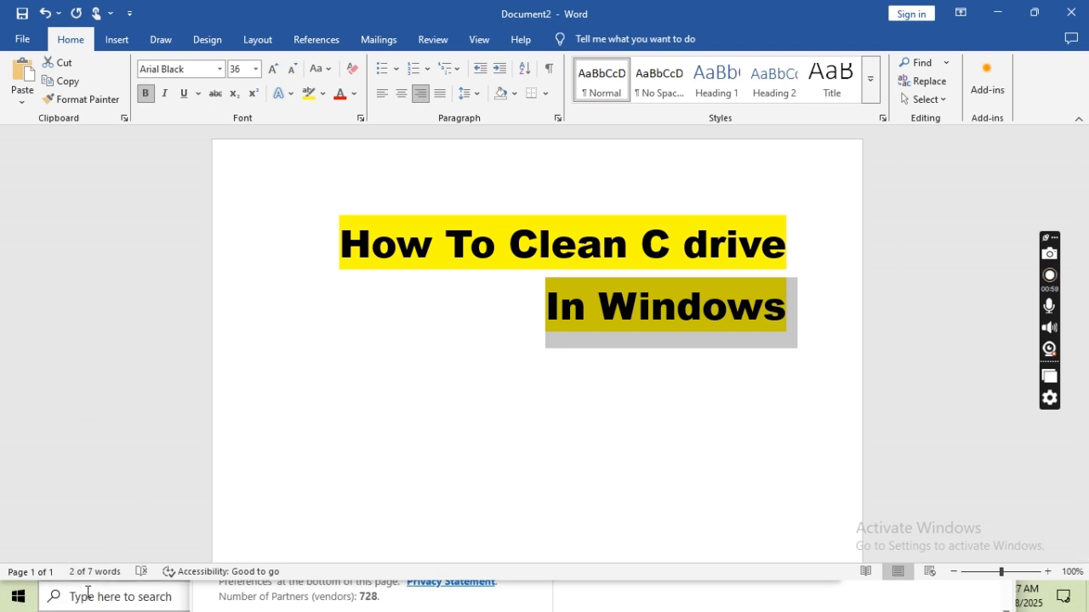
pyautogui.press('super+r')
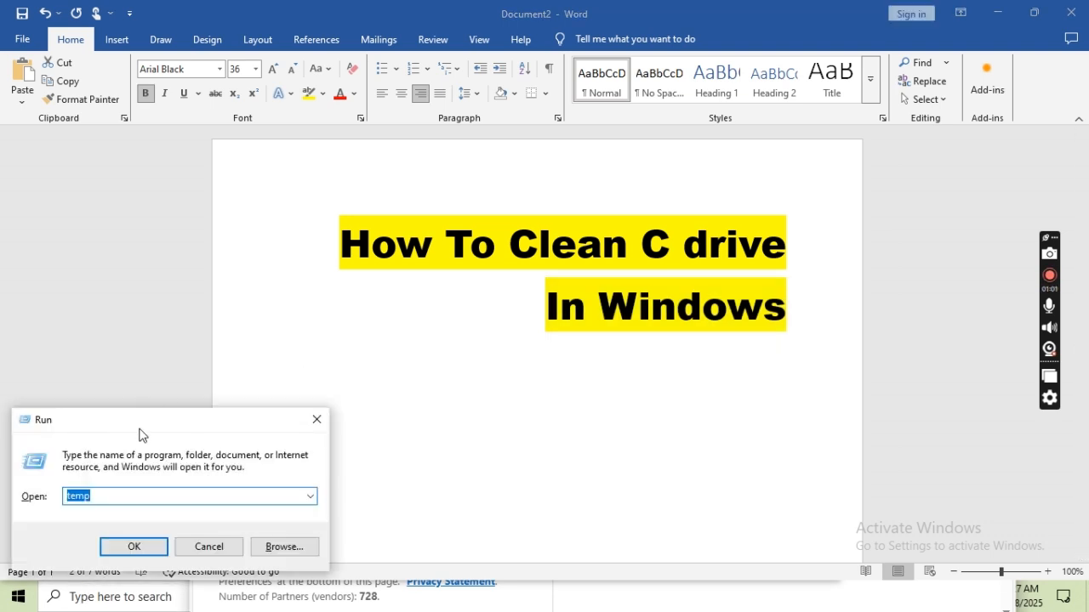
pyautogui.moveTo(138, 427); pyautogui.dragTo(164, 236)
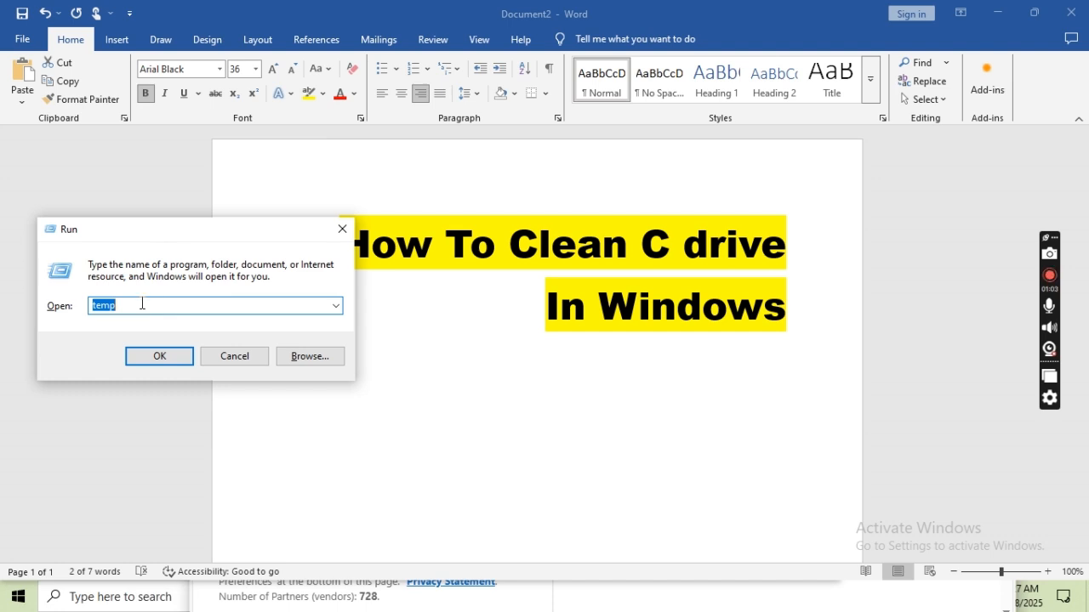
pyautogui.write('%')
pyautogui.press('Down')
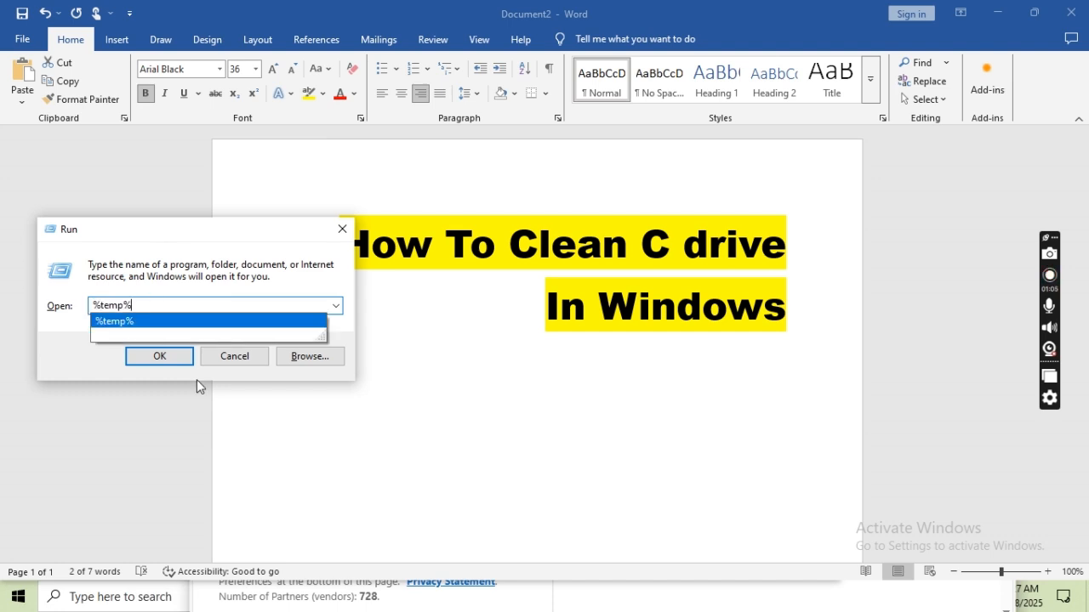
pyautogui.press('Return')
pyautogui.press('Return')
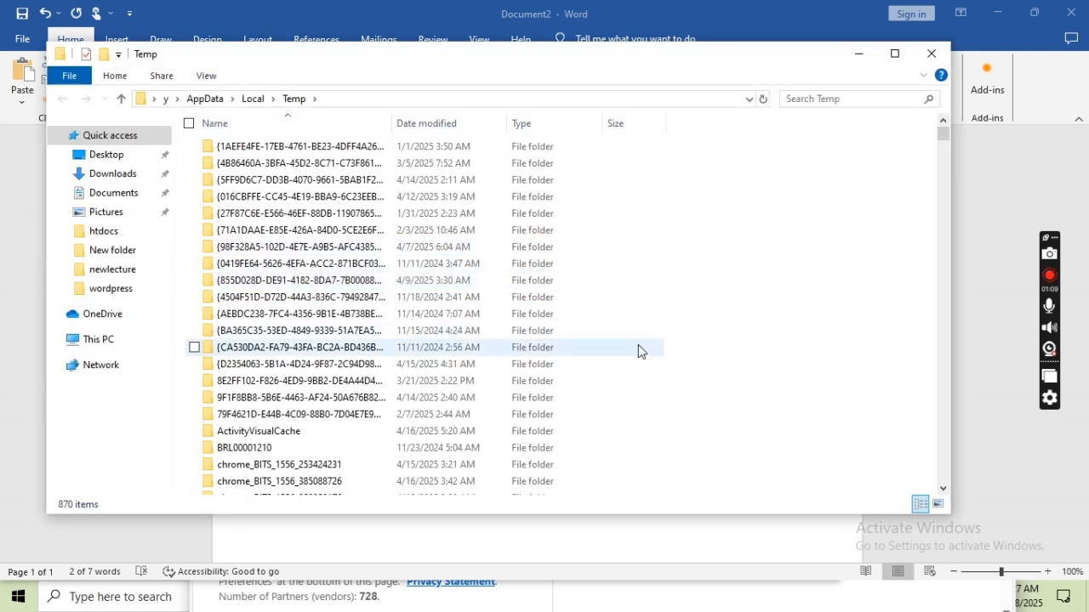
# Delete all items in the user's local Temp folder, granting administrator permission for the WinSAT folder
pyautogui.hotkey('ctrl', 'a')
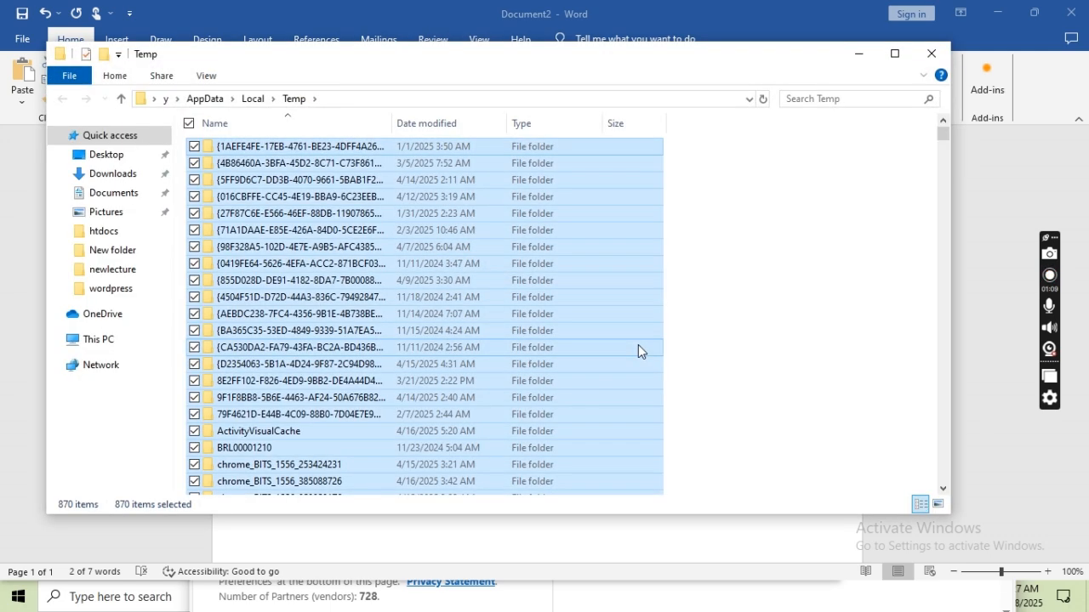
pyautogui.rightClick(500, 292)
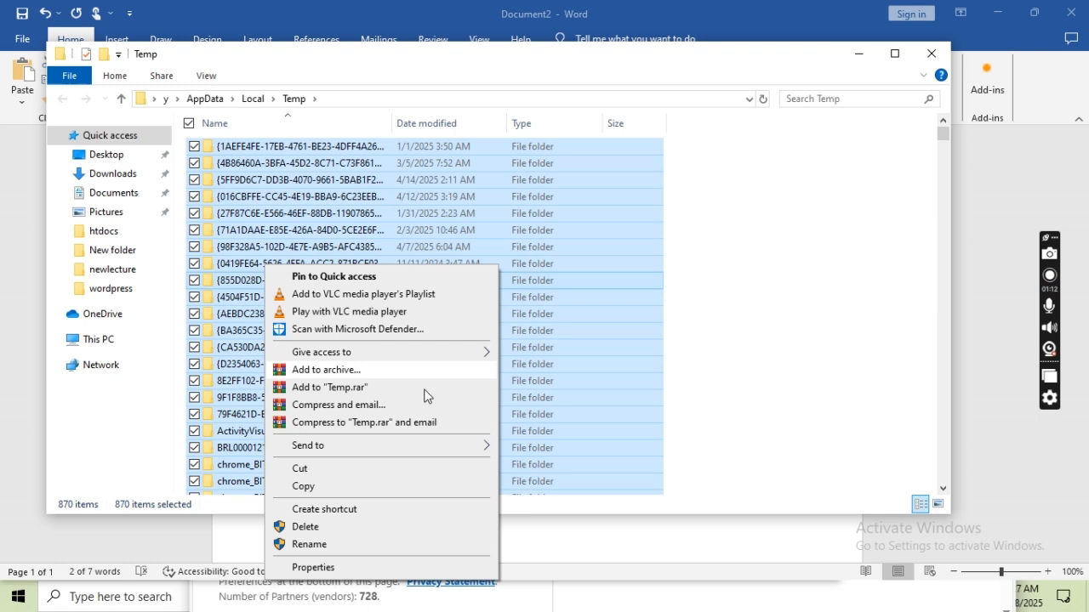
pyautogui.click(332, 528)
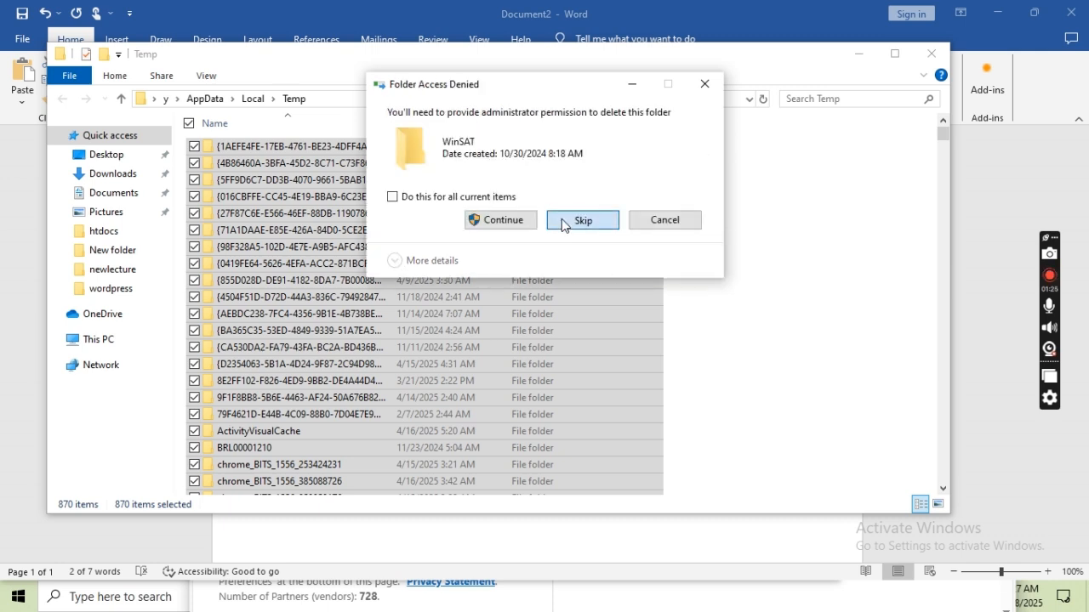
pyautogui.click(561, 219)
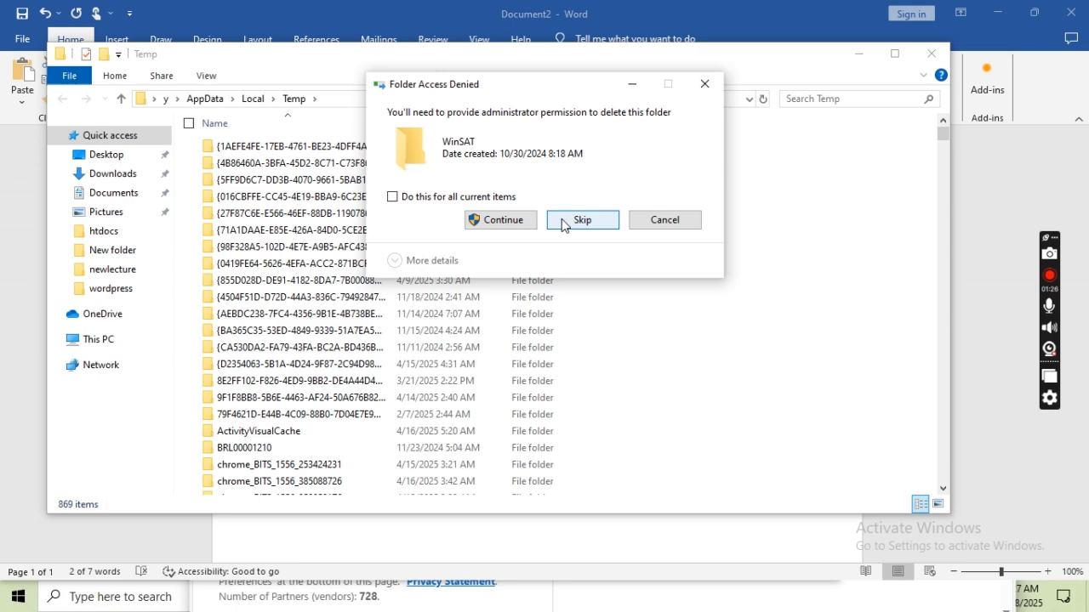
pyautogui.click(500, 219)
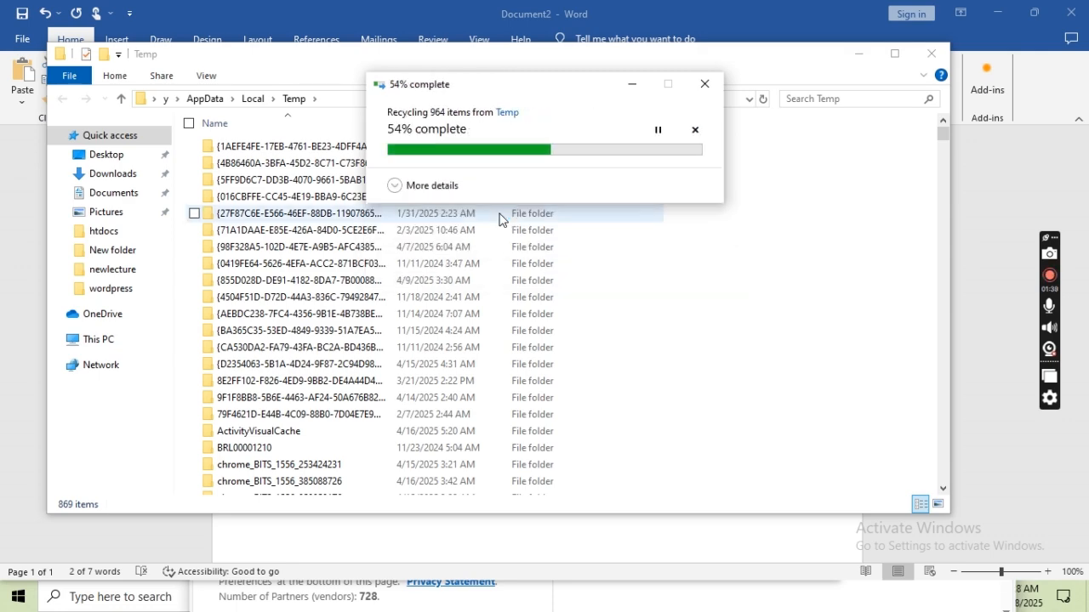
pyautogui.click(561, 246)
pyautogui.click(561, 246)
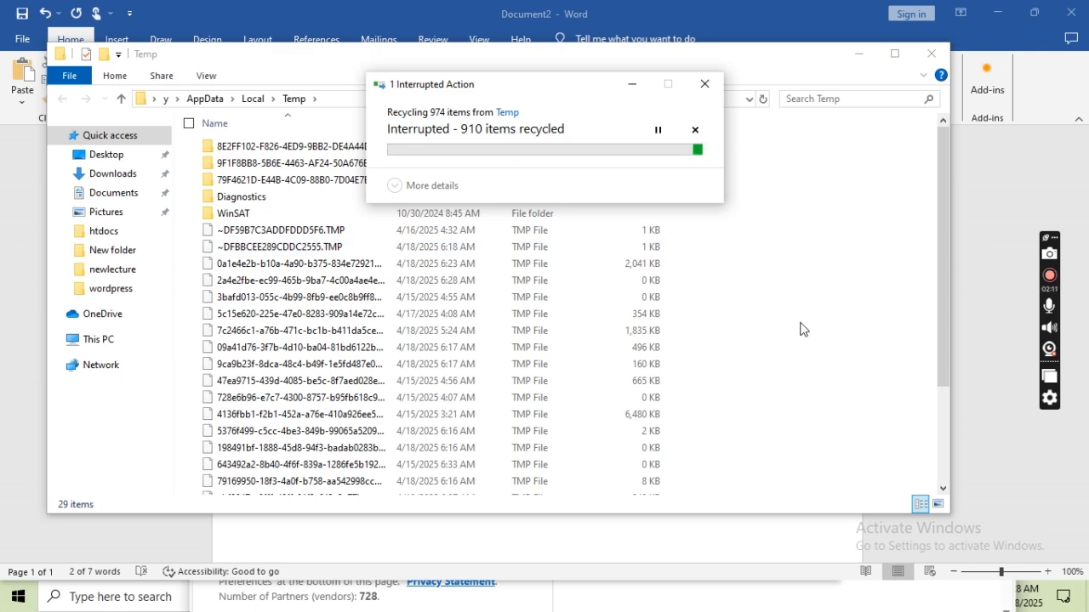
# Dismiss the interrupted deletion, then select all remaining items in the local Temp folder and try deleting them again
pyautogui.click(704, 84)
pyautogui.hotkey('ctrl', 'a')
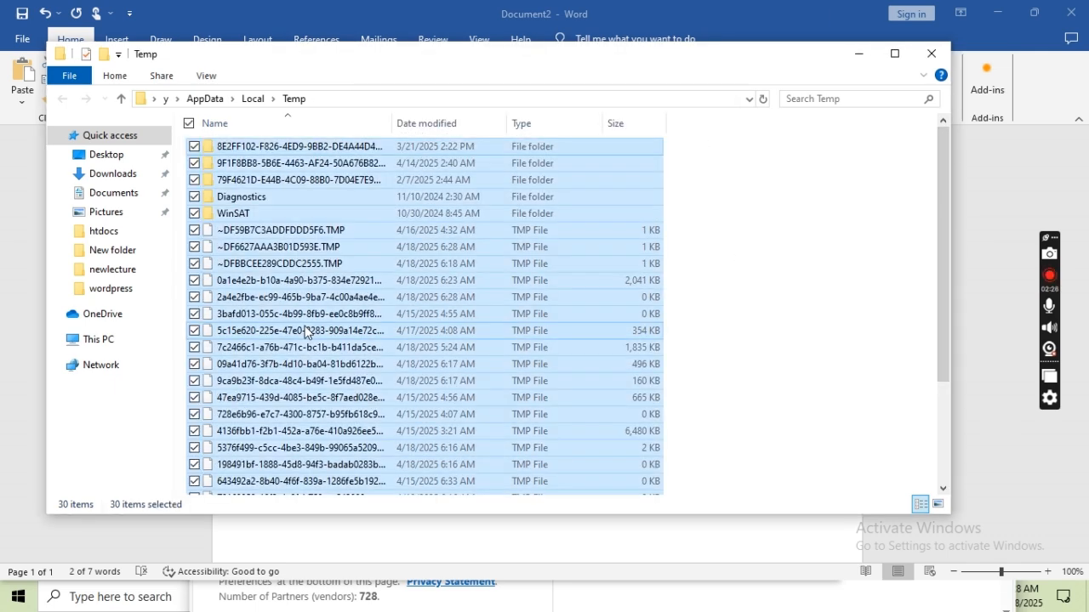
pyautogui.click(462, 347)
pyautogui.hotkey('ctrl', 'a')
pyautogui.press('Delete')
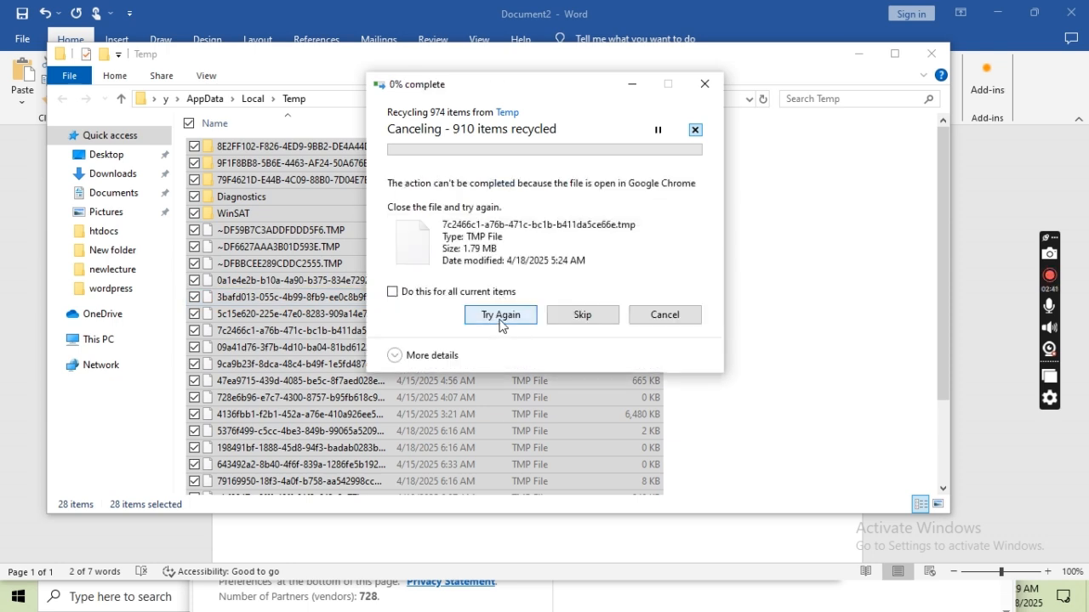
pyautogui.click(499, 316)
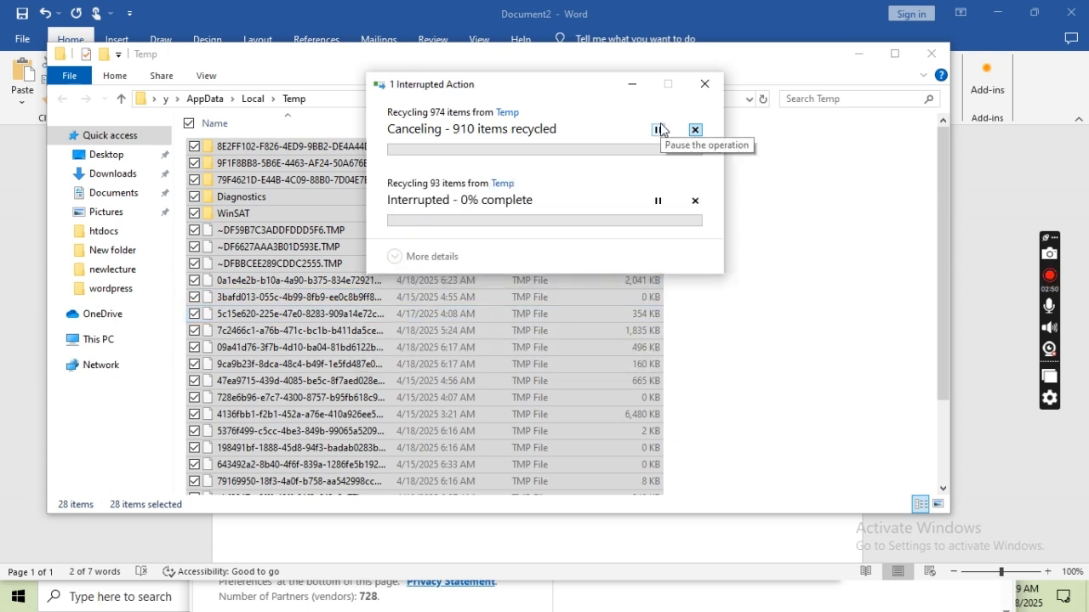
# Dismiss the interrupted deletion windows and close the local Temp folder
pyautogui.click(704, 83)
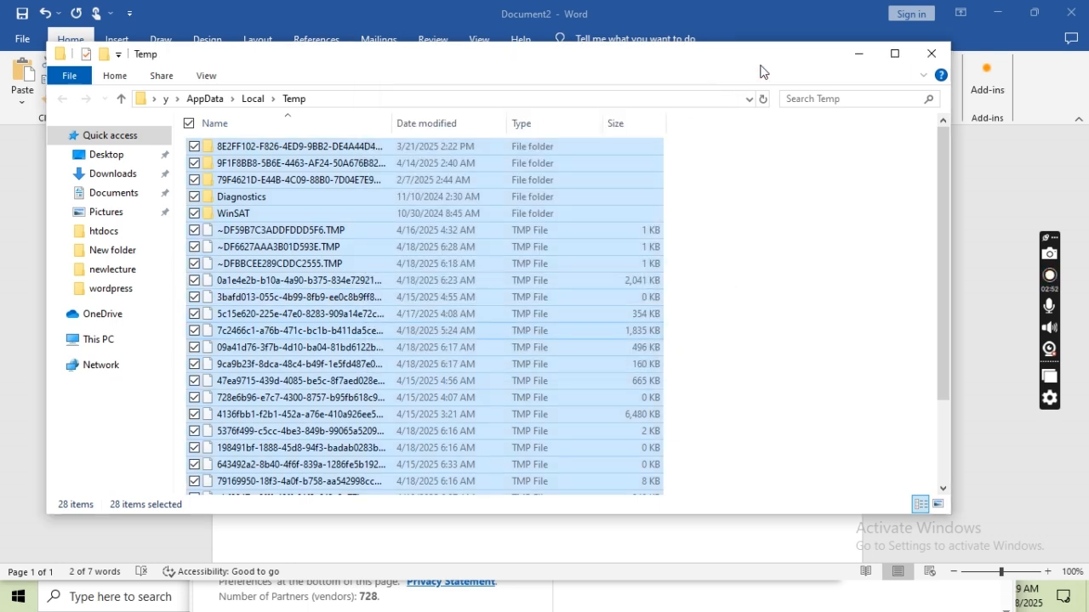
pyautogui.click(931, 53)
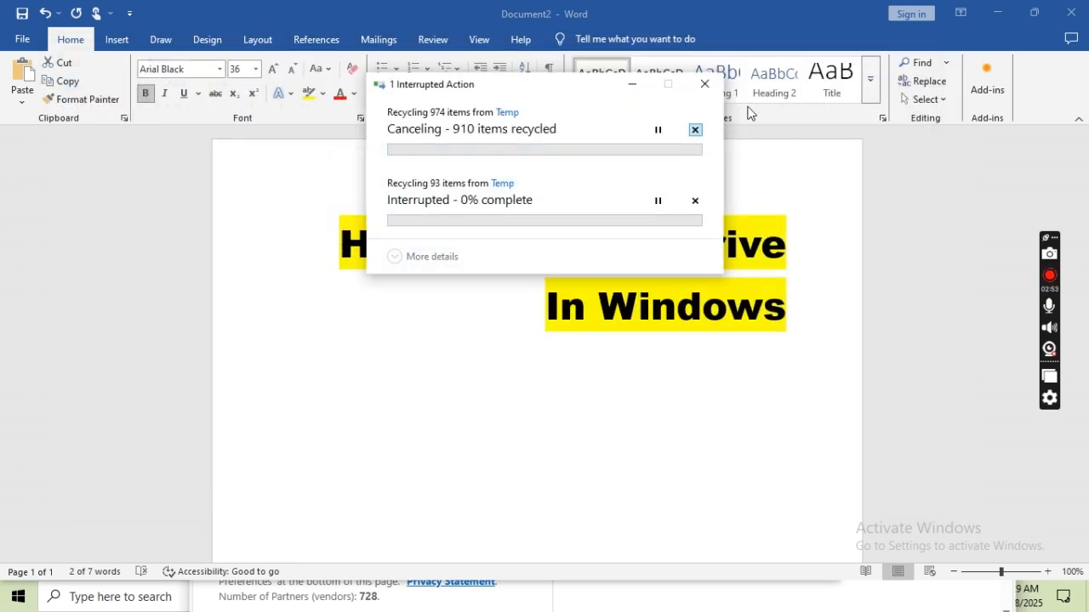
pyautogui.click(704, 84)
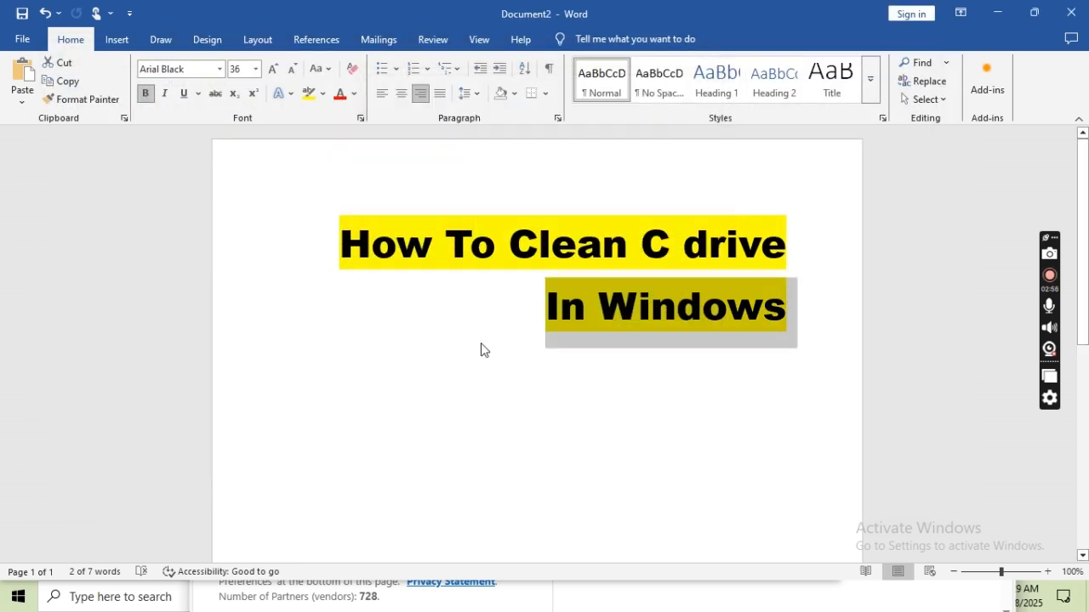
# Open the Windows Prefetch folder by running prefetch from the Run dialog
pyautogui.click(128, 598)
pyautogui.press('super+r')
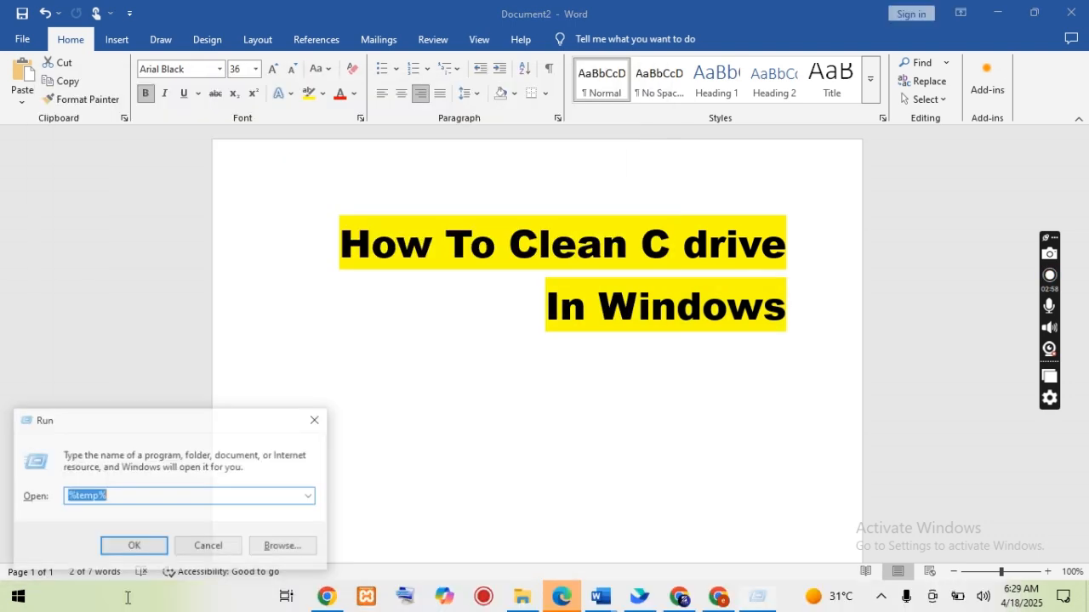
pyautogui.moveTo(150, 415); pyautogui.dragTo(158, 314)
pyautogui.write('pre')
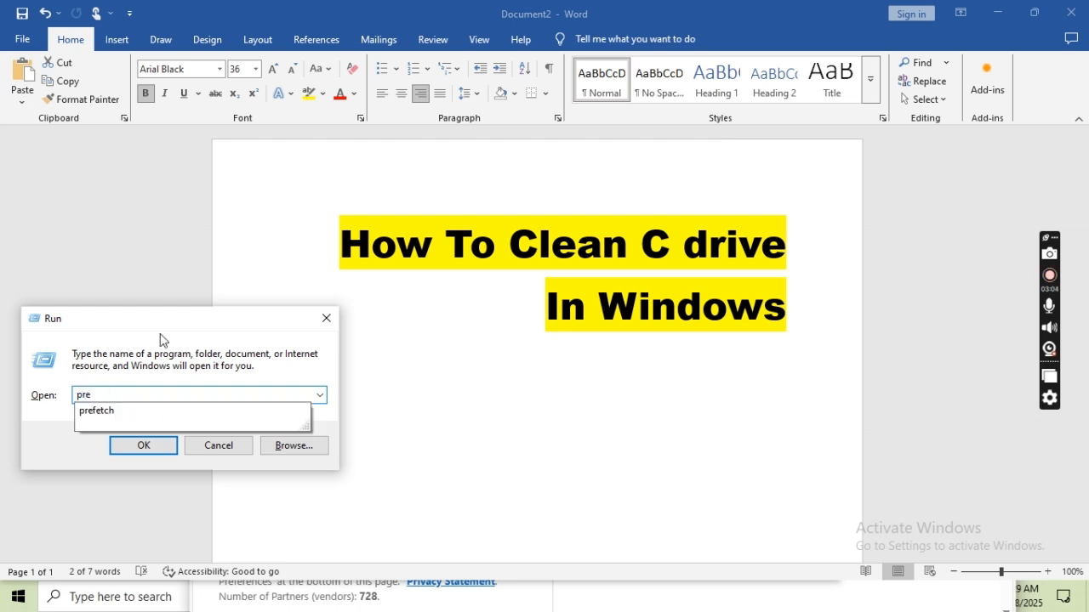
pyautogui.click(158, 413)
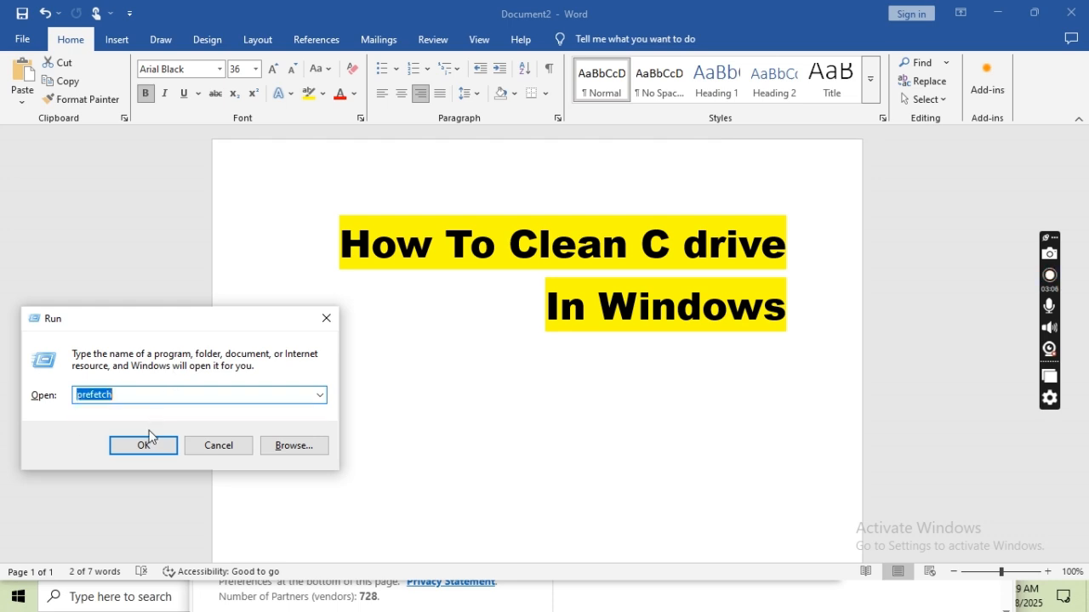
pyautogui.click(149, 443)
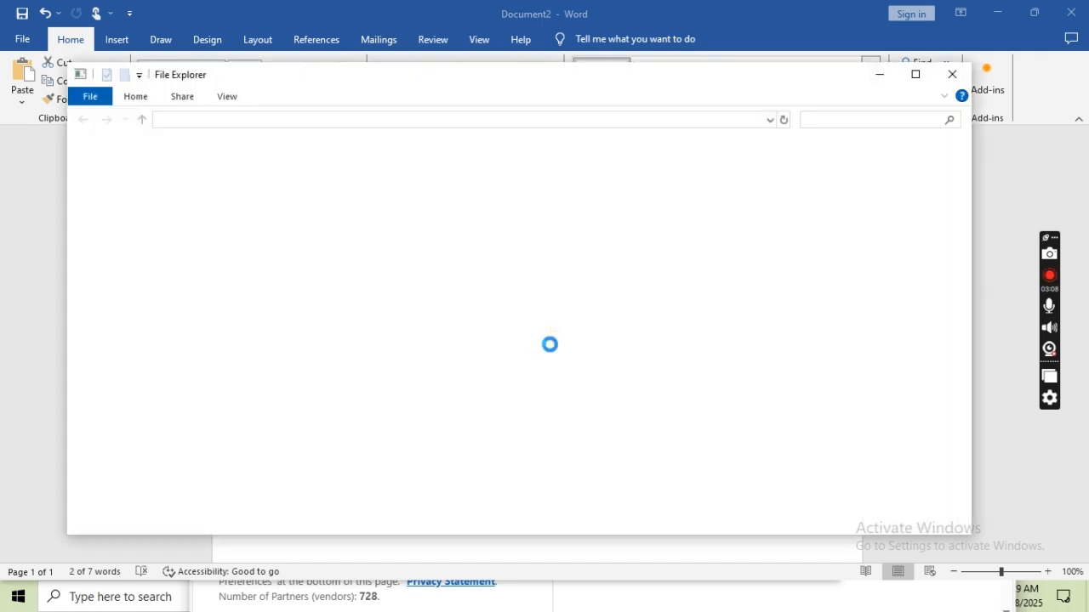
# Delete all items in the Prefetch folder
pyautogui.click(563, 319)
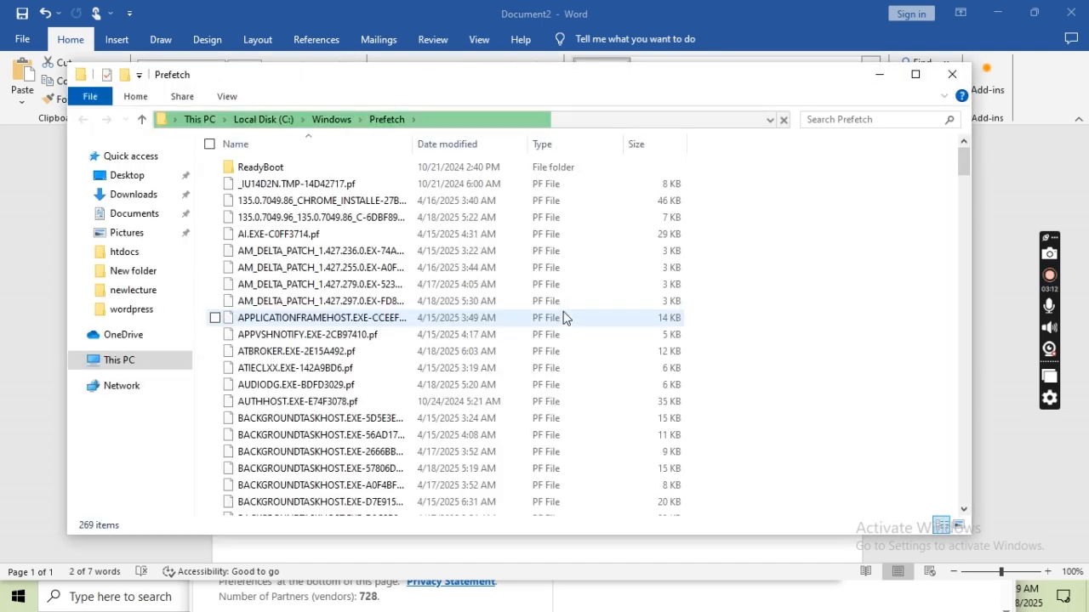
pyautogui.hotkey('ctrl', 'a')
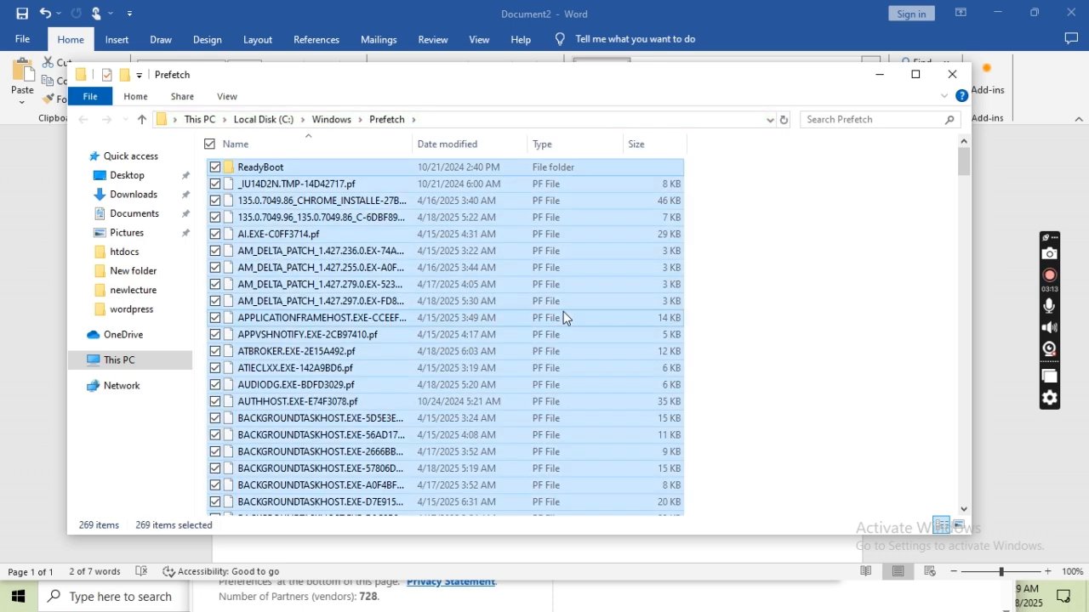
pyautogui.press('Delete')
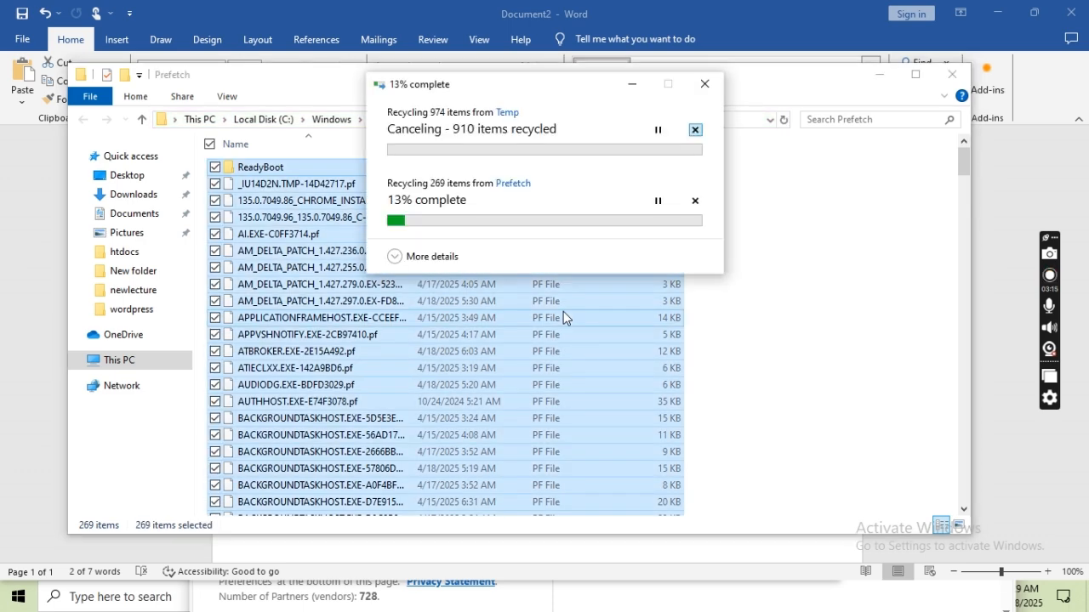
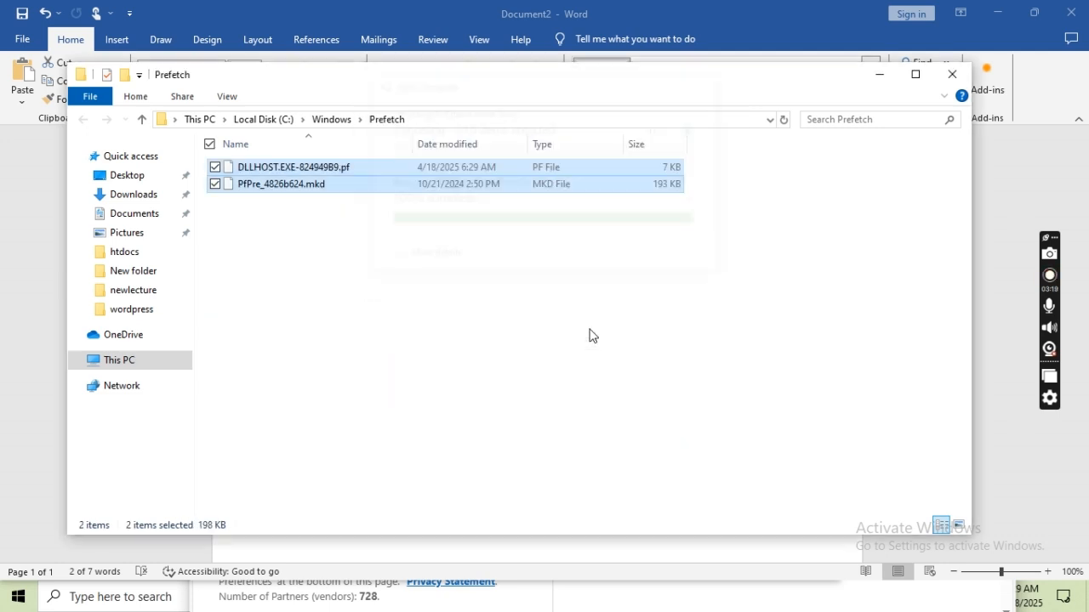
# Close the Prefetch folder and minimise the Word document to show the desktop
pyautogui.click(946, 82)
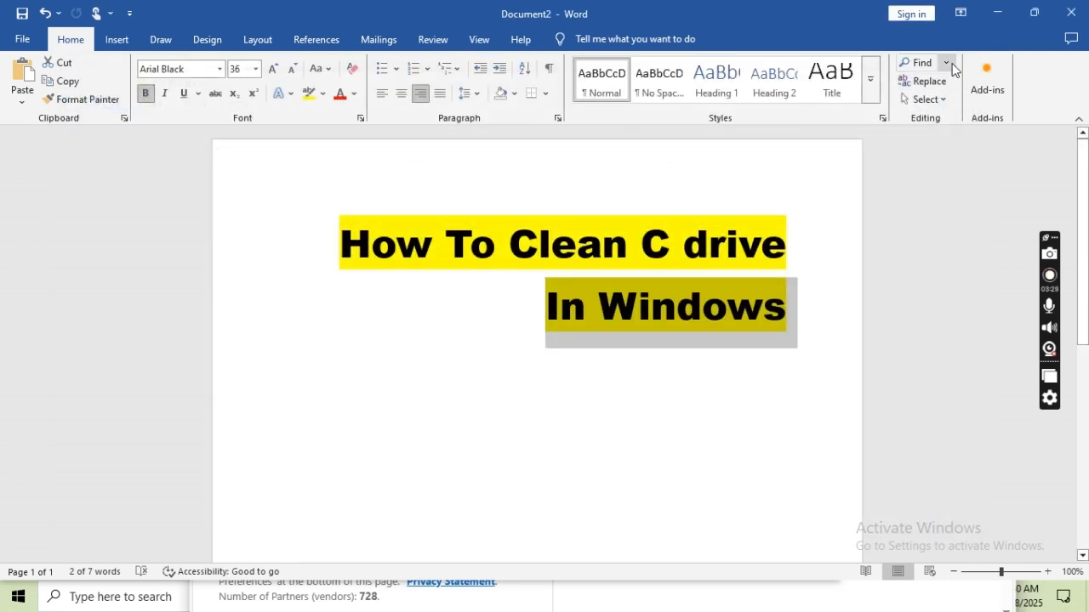
pyautogui.click(996, 12)
pyautogui.click(996, 12)
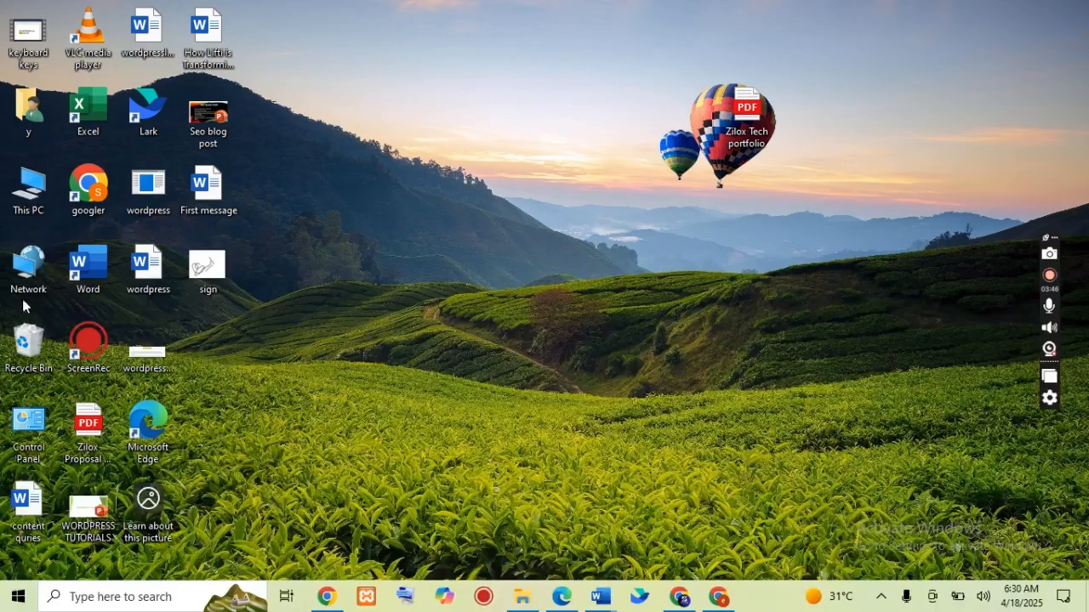
# Open the Recycle Bin from the desktop and permanently delete all items in it
pyautogui.doubleClick(29, 345)
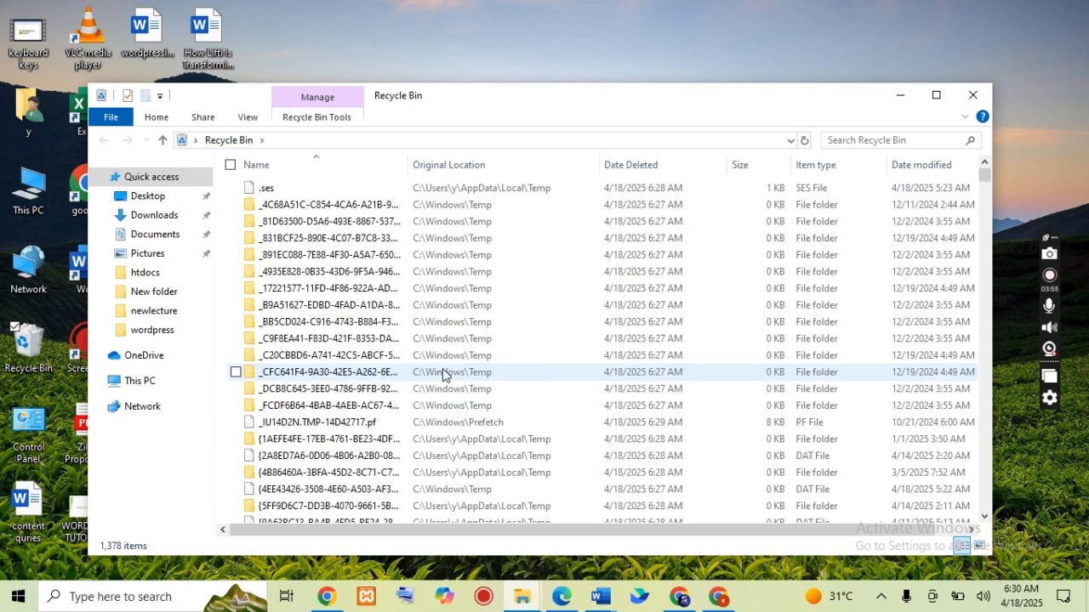
pyautogui.hotkey('ctrl', 'a')
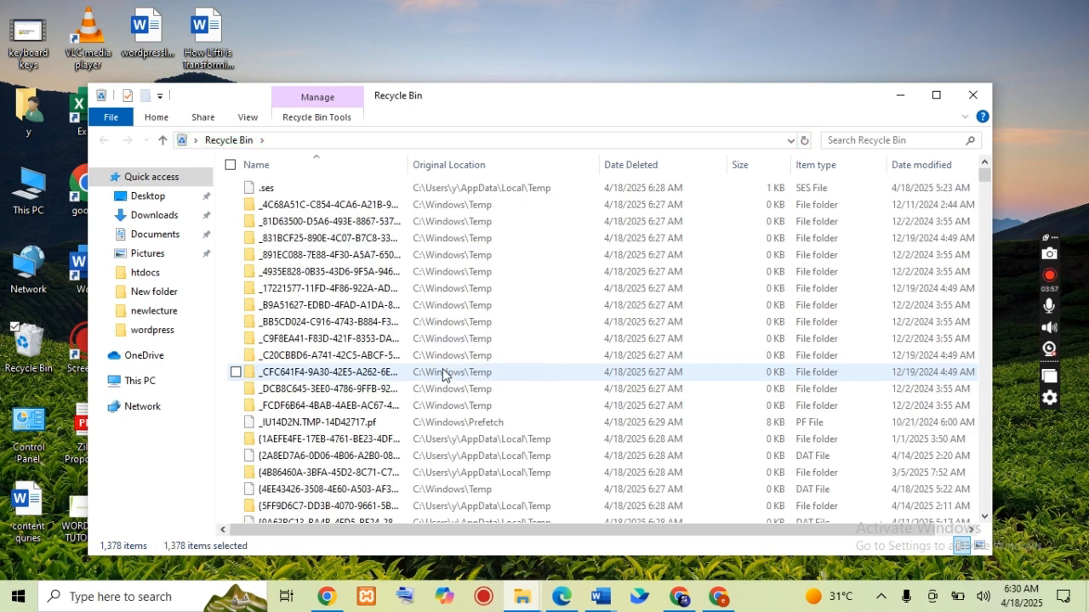
pyautogui.press('Delete')
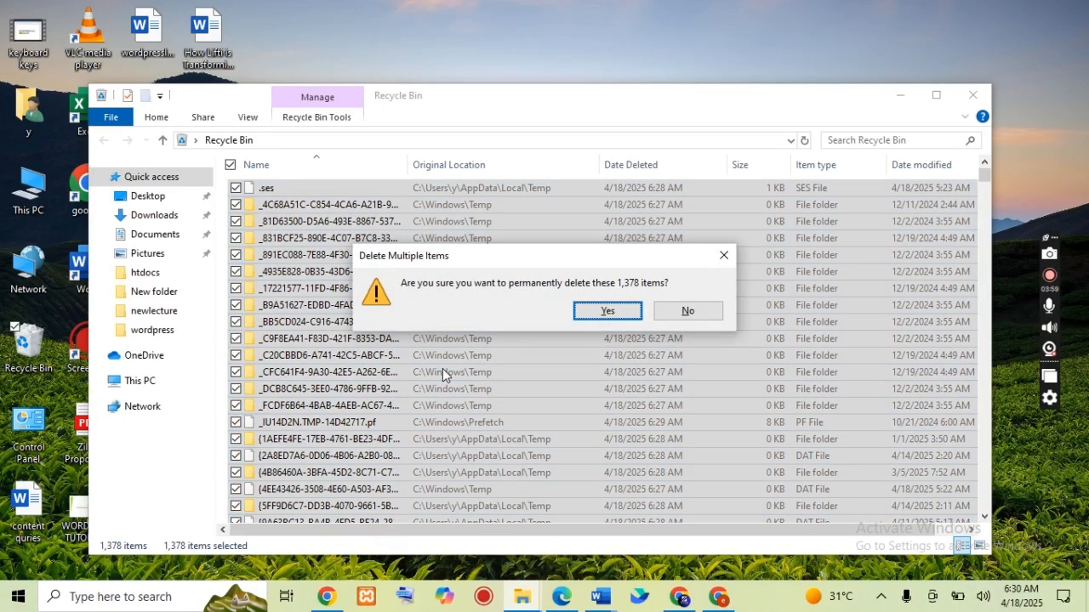
pyautogui.click(591, 311)
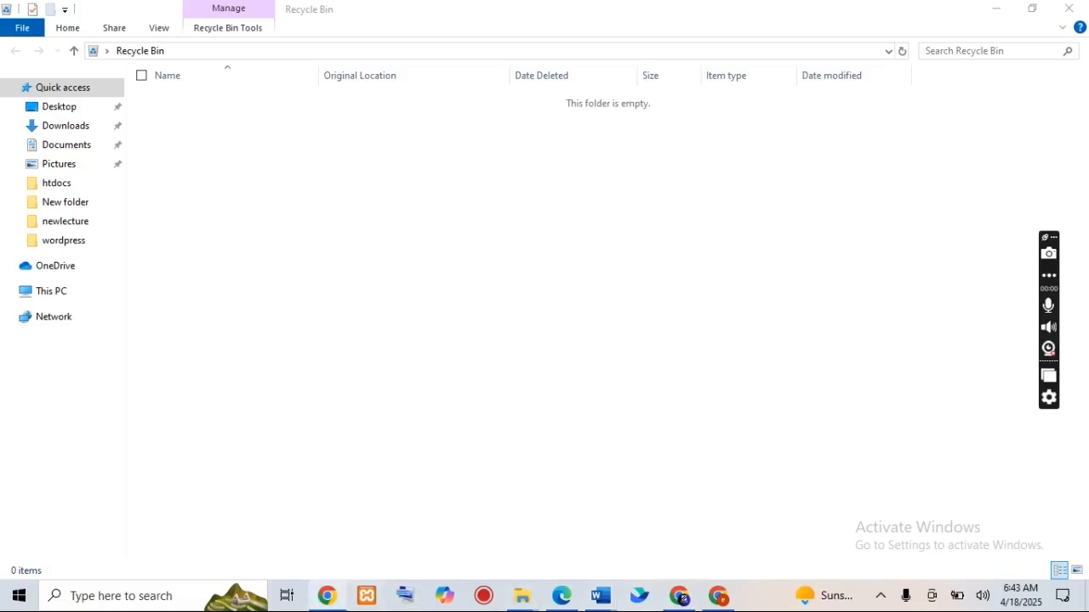
# Search Windows for "sto" to open Storage settings, and go to the Storage Sense configuration page
pyautogui.click(178, 592)
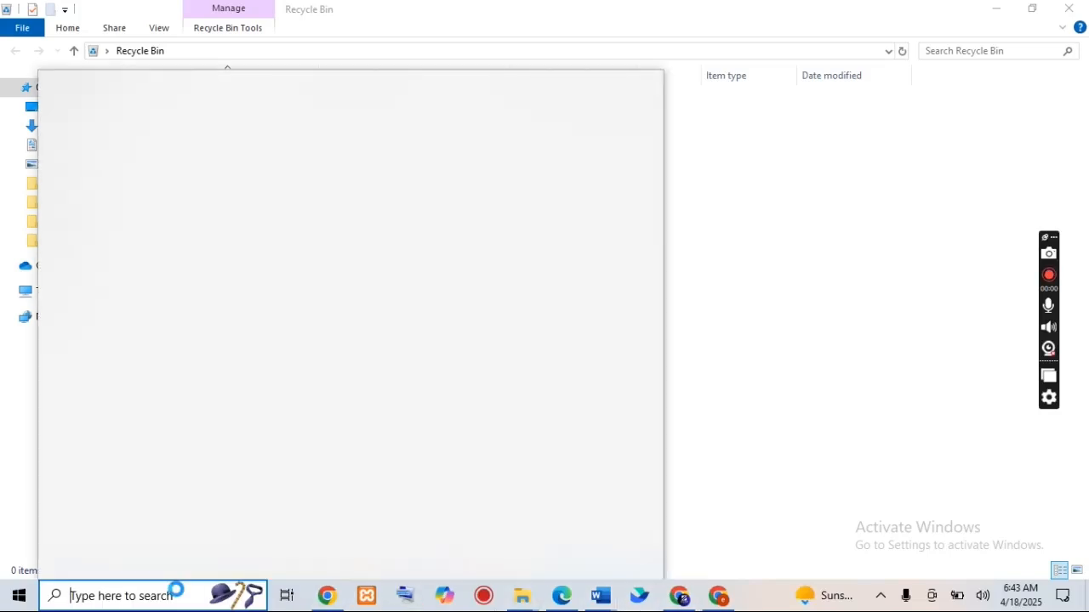
pyautogui.write('sto')
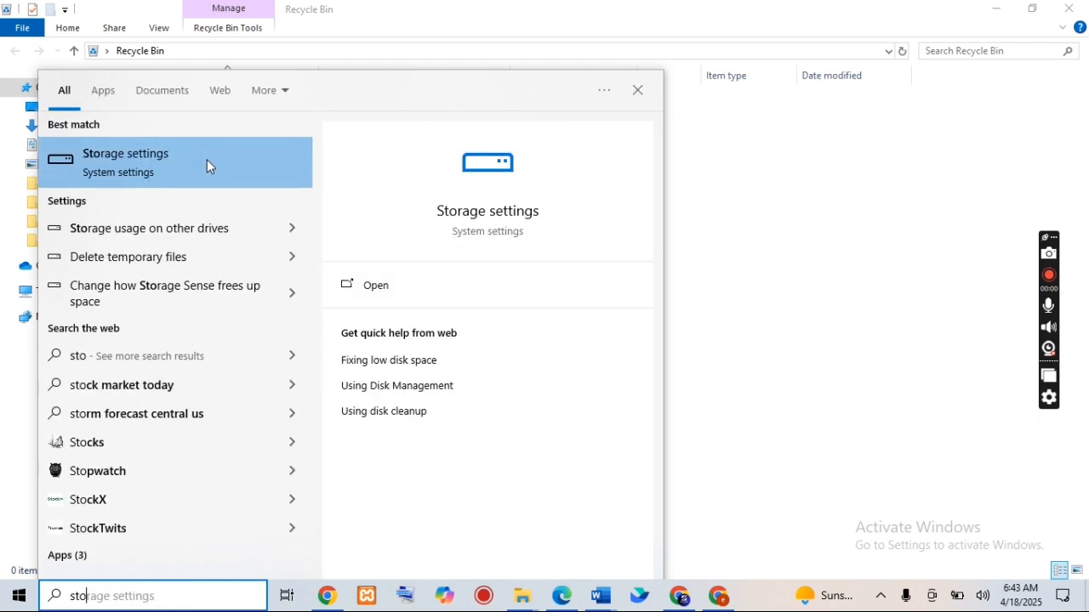
pyautogui.click(206, 159)
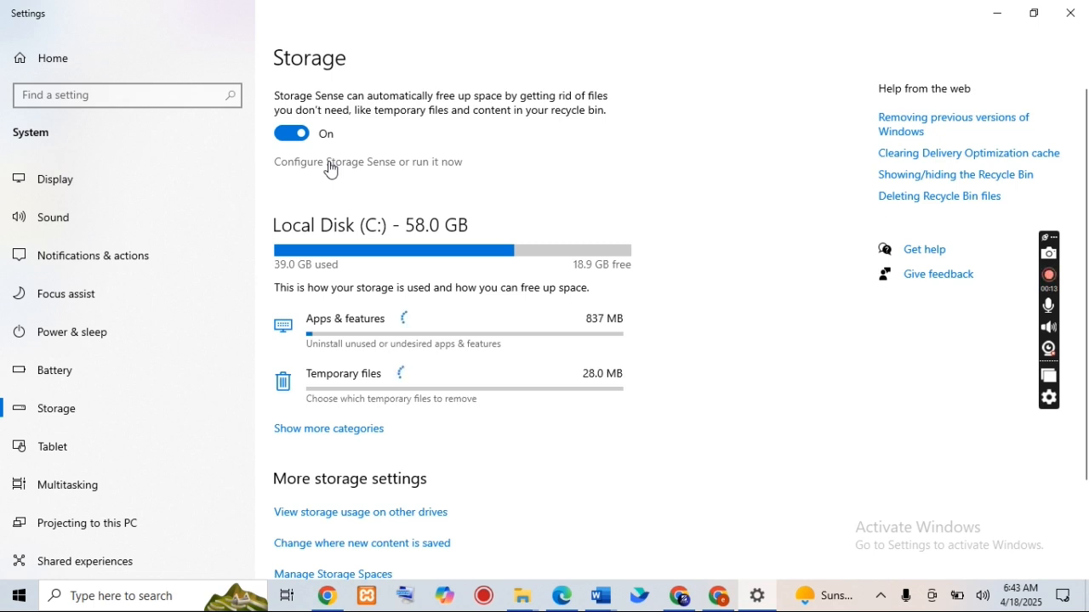
pyautogui.click(332, 163)
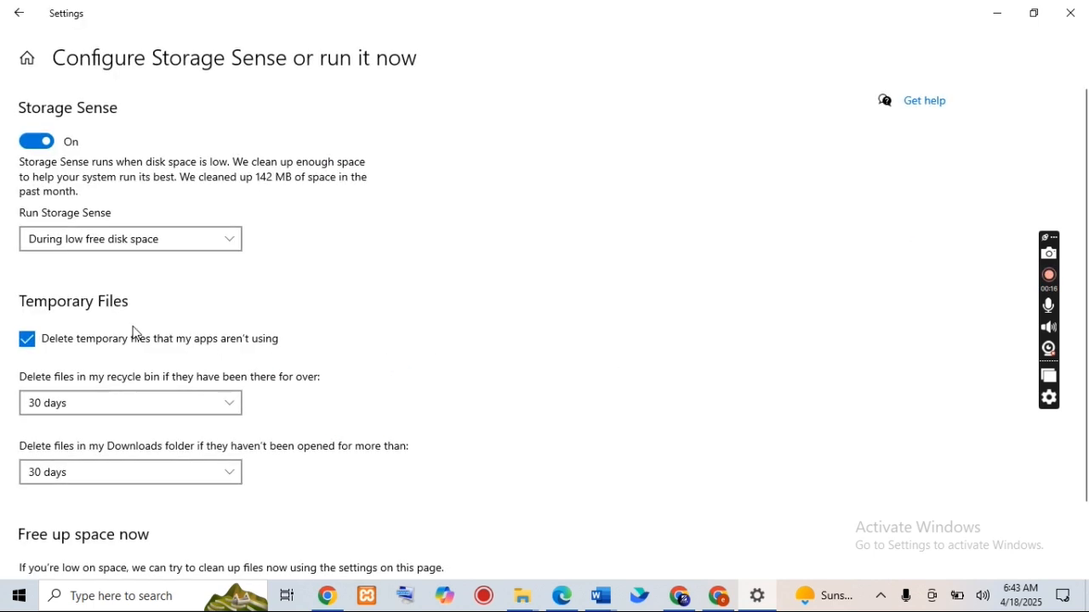
# Review the Storage Sense recycle bin retention choices and the immediate clean-up option, and return to the Storage page
pyautogui.click(120, 406)
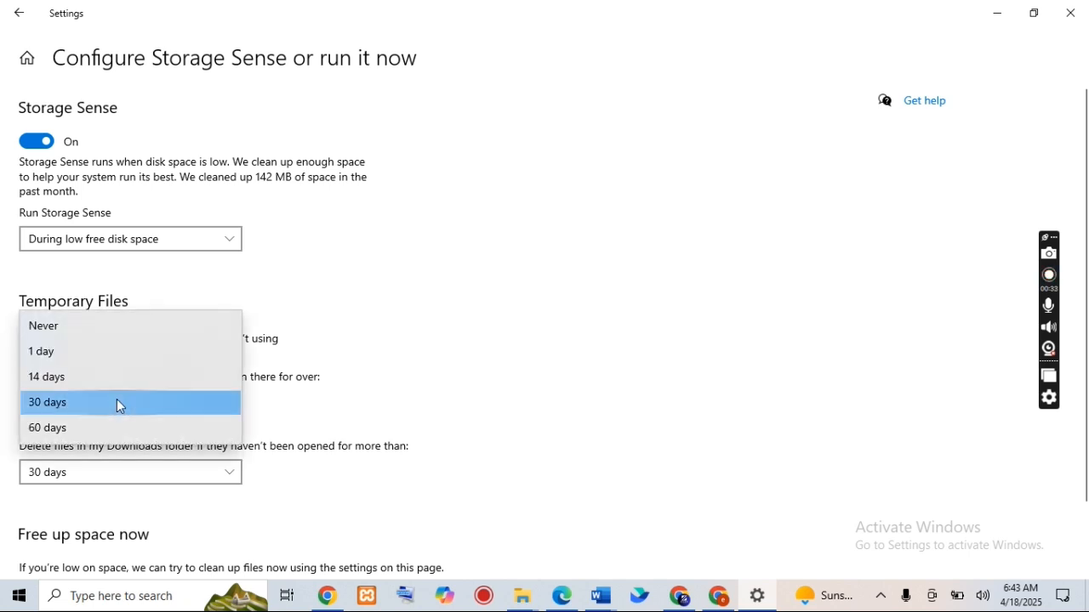
pyautogui.click(490, 380)
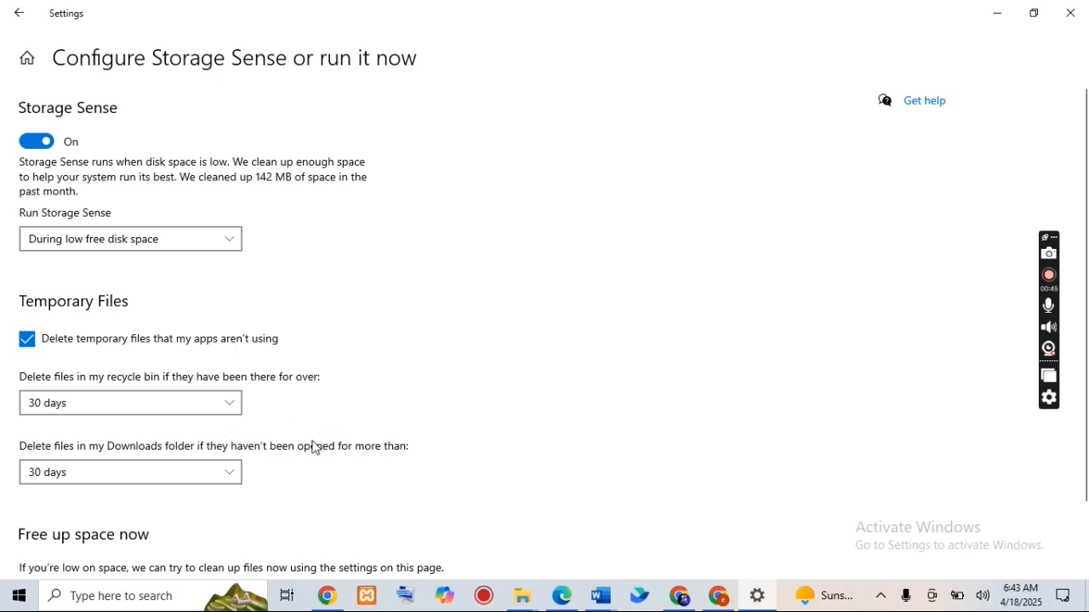
pyautogui.scroll(-2, 315, 448)
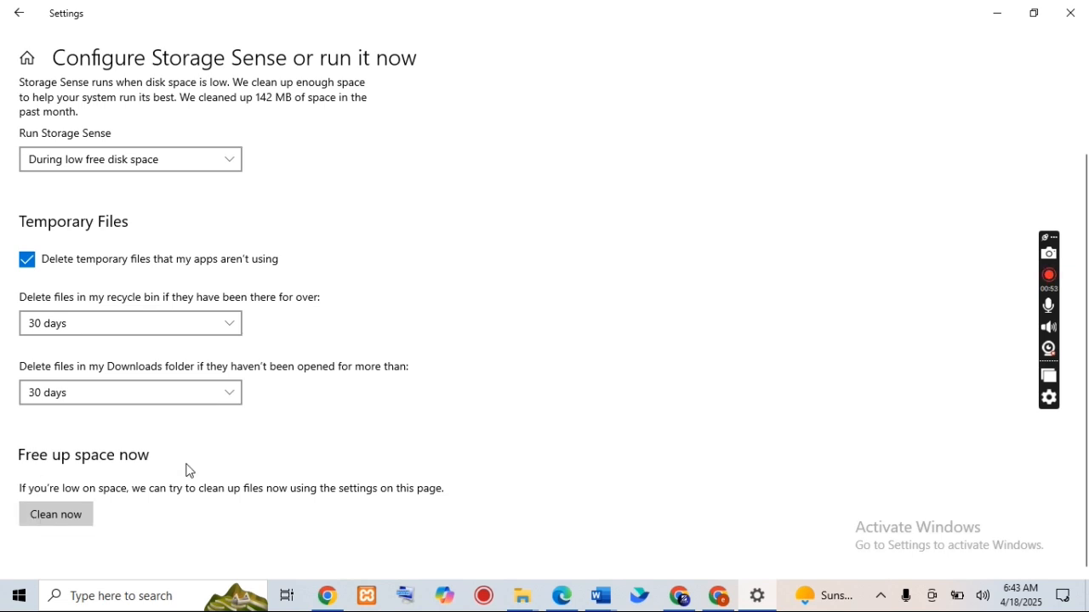
pyautogui.scroll(2, 189, 471)
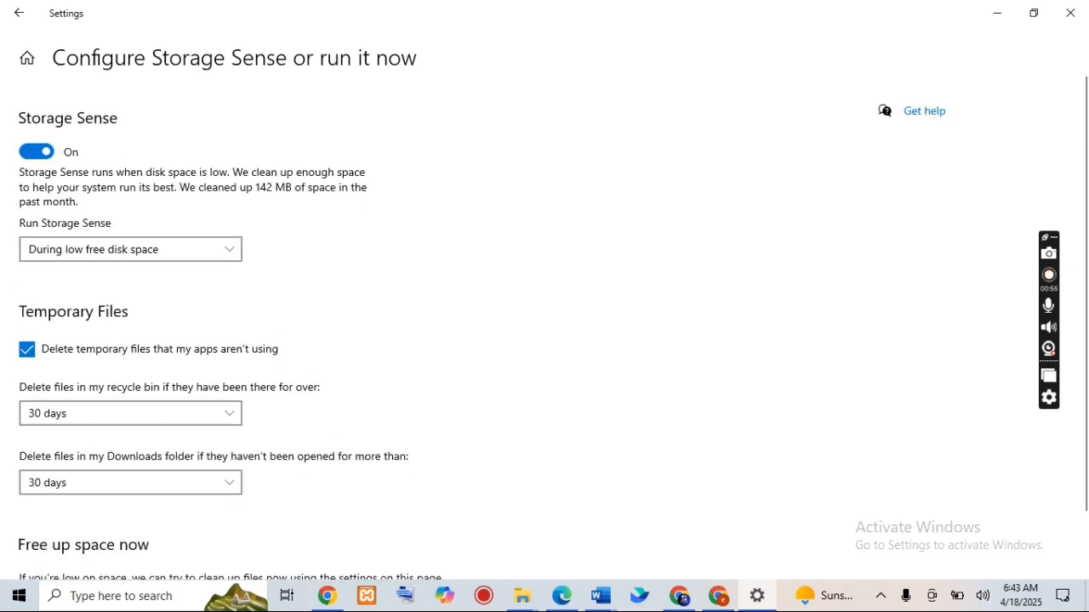
pyautogui.click(21, 17)
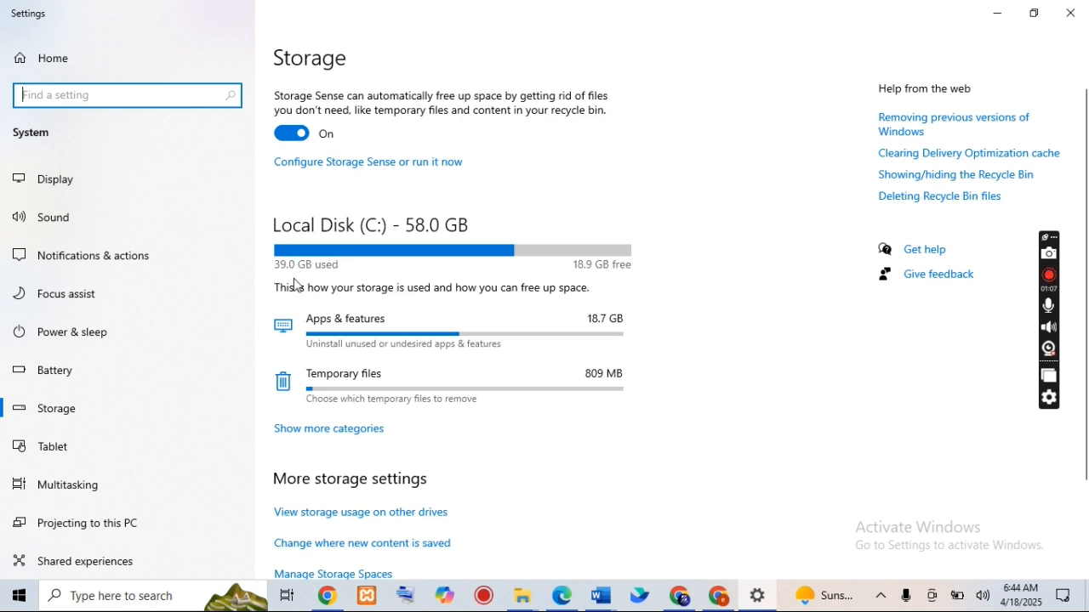
# View the Apps & features list for drive C sorted by size, and return to the Storage page
pyautogui.click(416, 328)
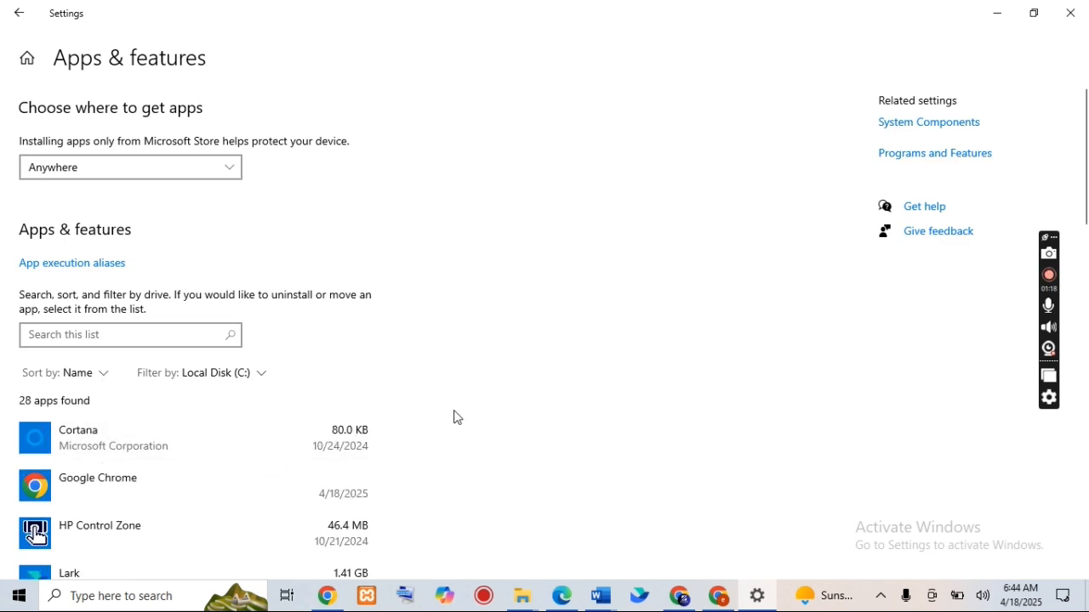
pyautogui.scroll(-3, 458, 418)
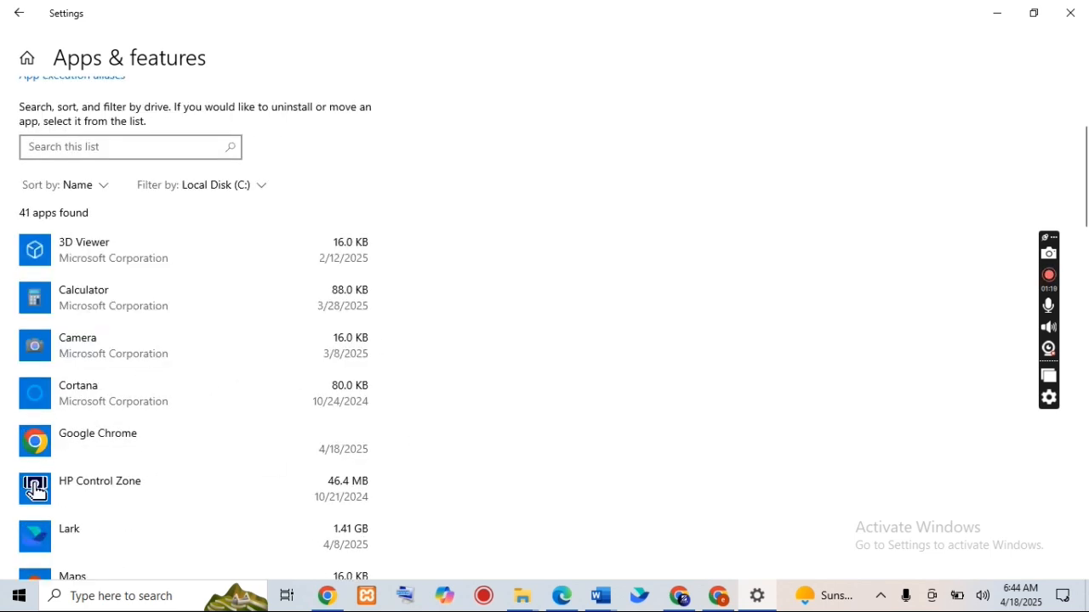
pyautogui.click(89, 185)
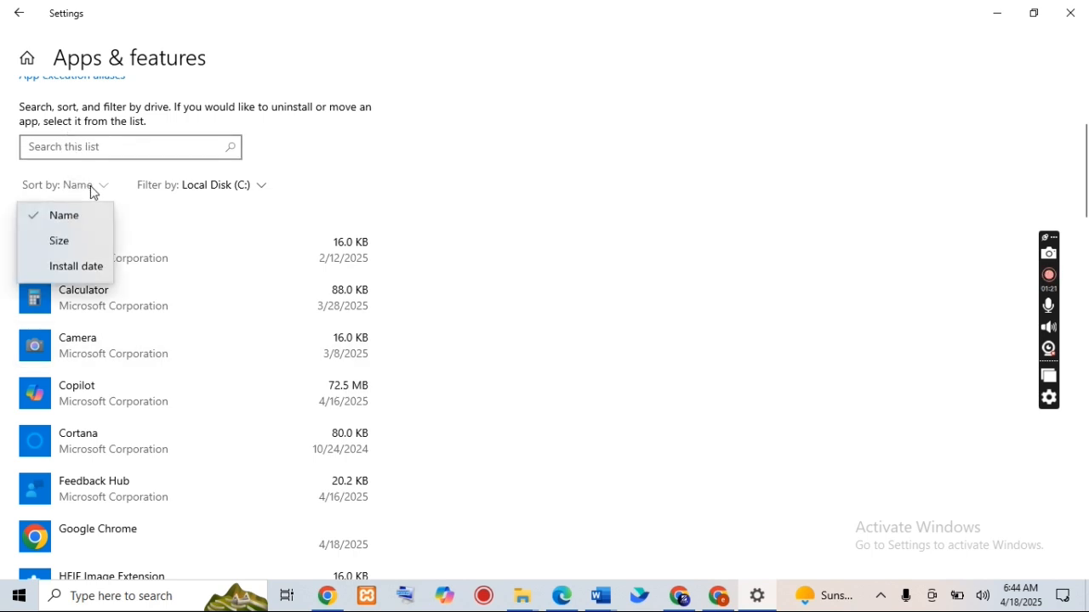
pyautogui.click(80, 246)
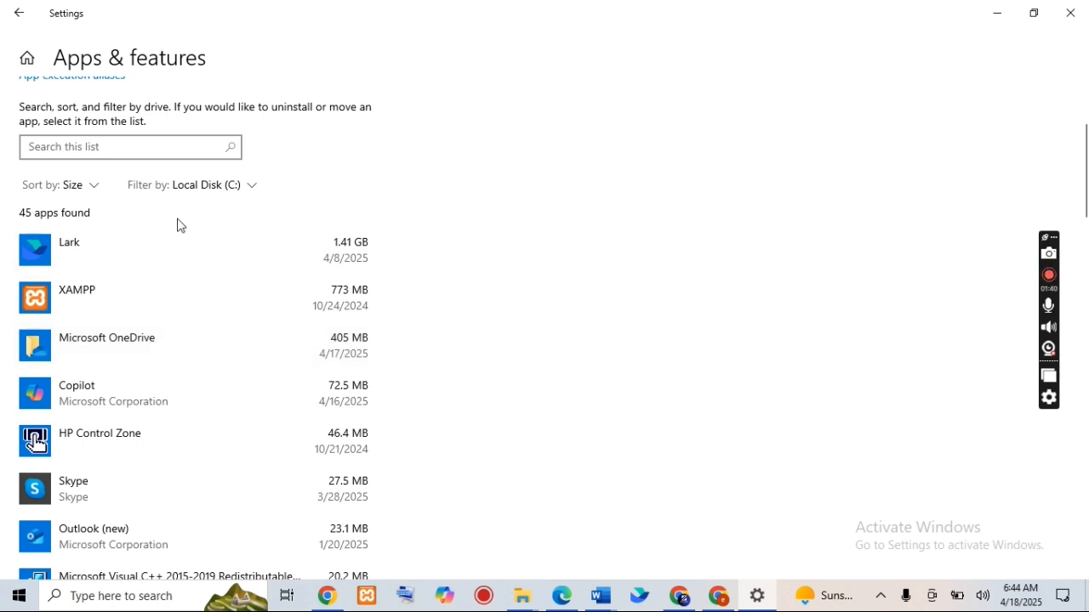
pyautogui.click(19, 10)
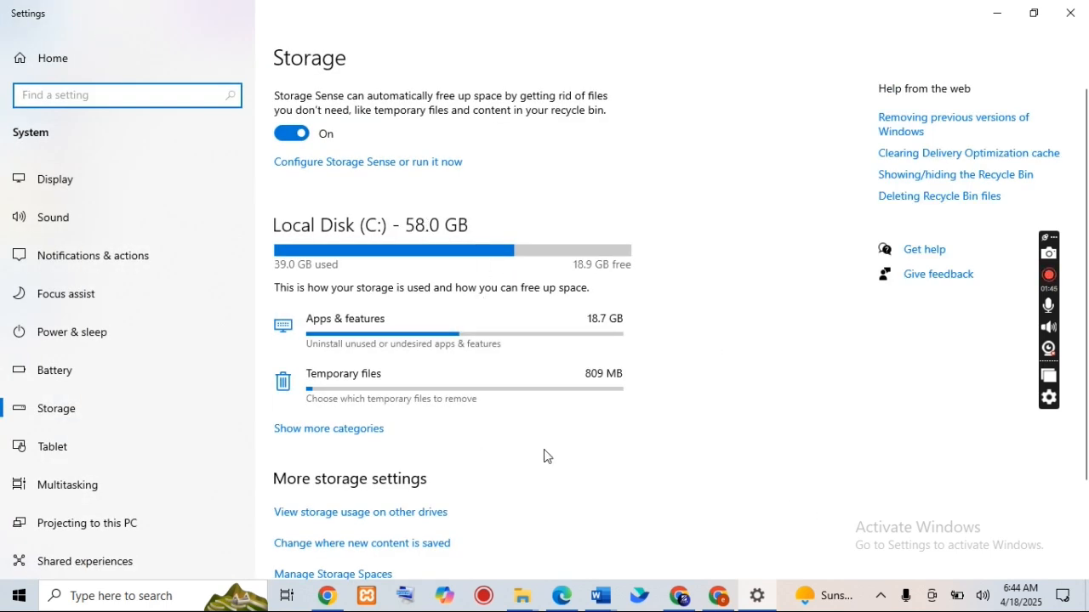
# Open the Temporary files page and remove the preselected file categories, leaving Downloads unselected
pyautogui.click(410, 378)
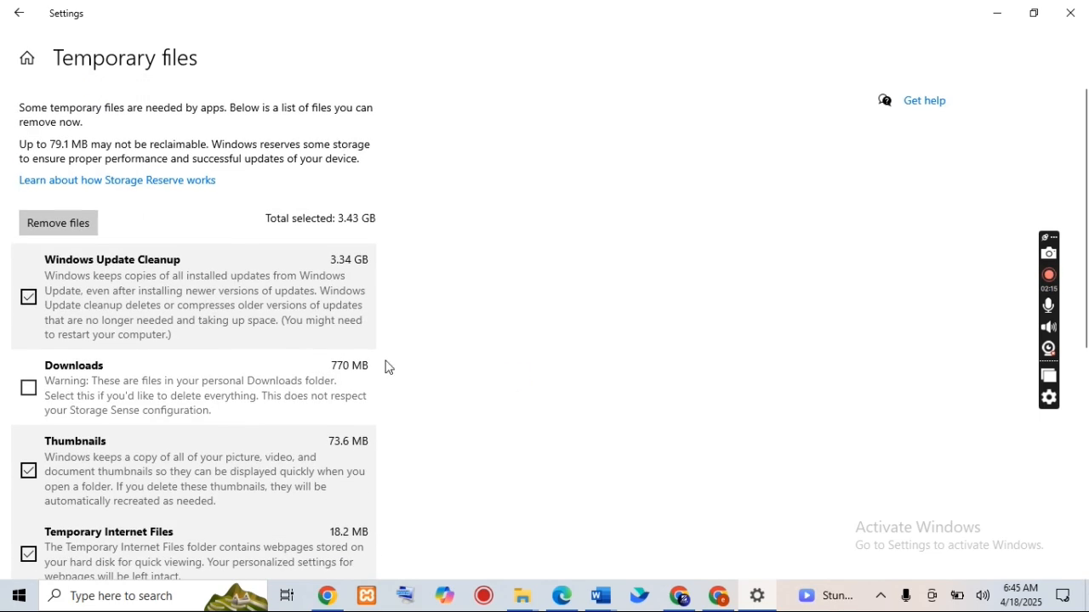
pyautogui.click(60, 223)
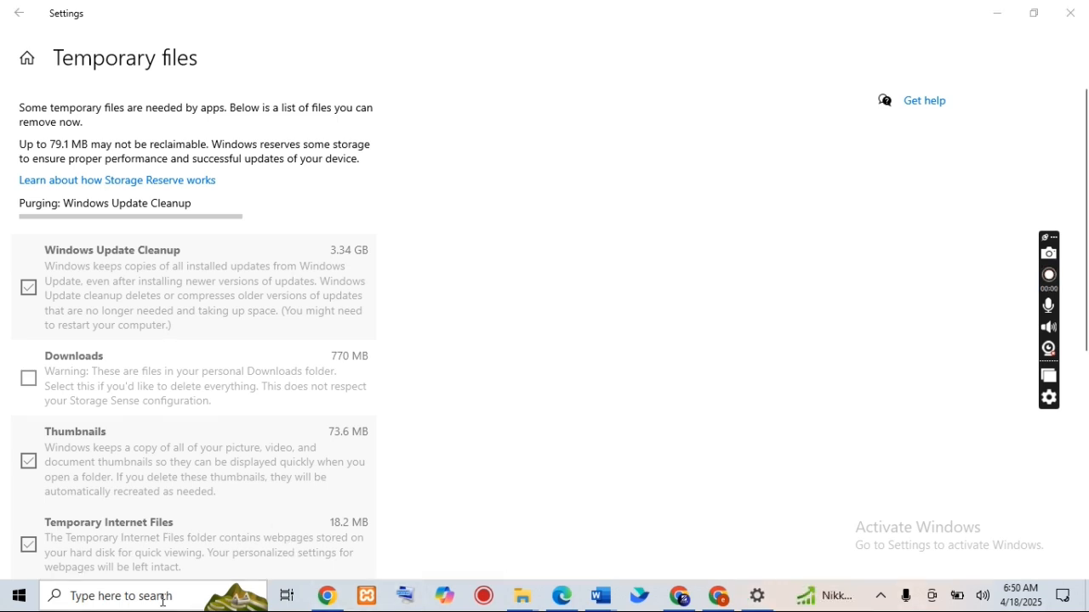
# Launch Disk Cleanup by running cleanmgr from the Run dialog, and choose drive C: for clean-up
pyautogui.click(163, 600)
pyautogui.write('r')
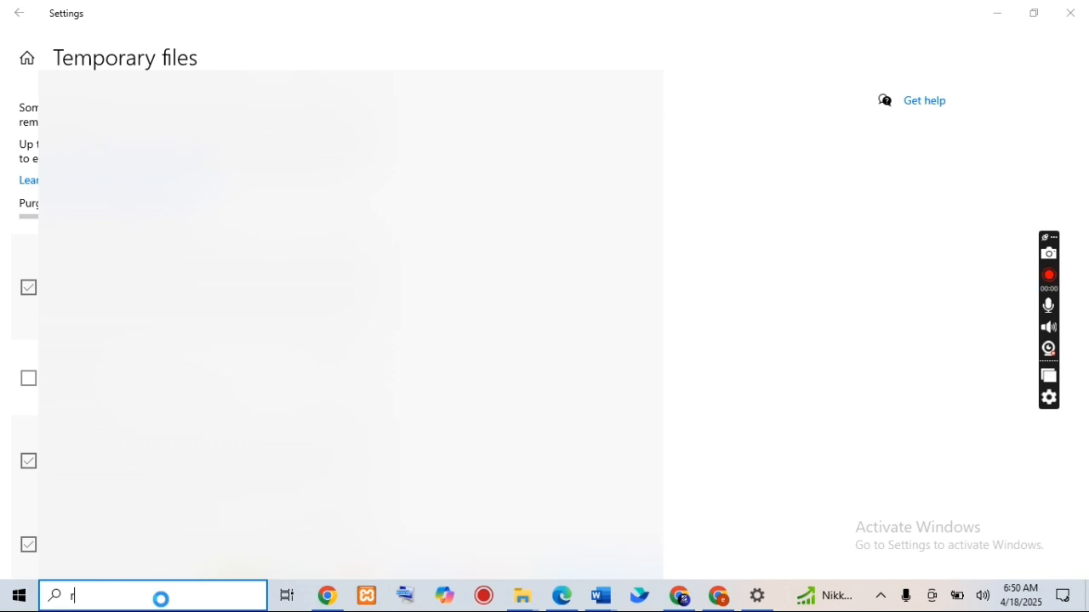
pyautogui.write('un')
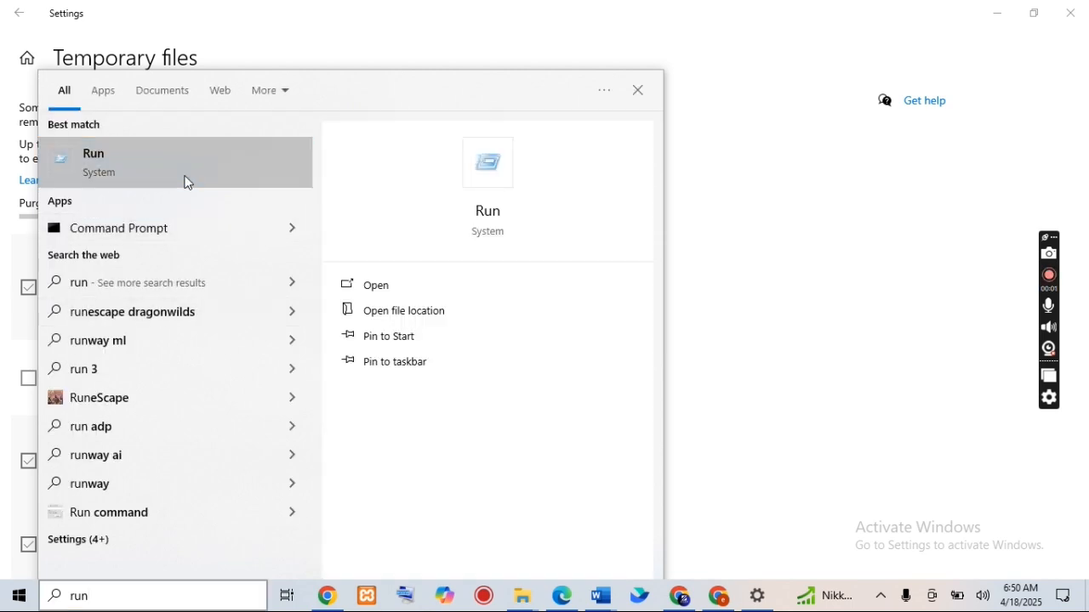
pyautogui.click(187, 182)
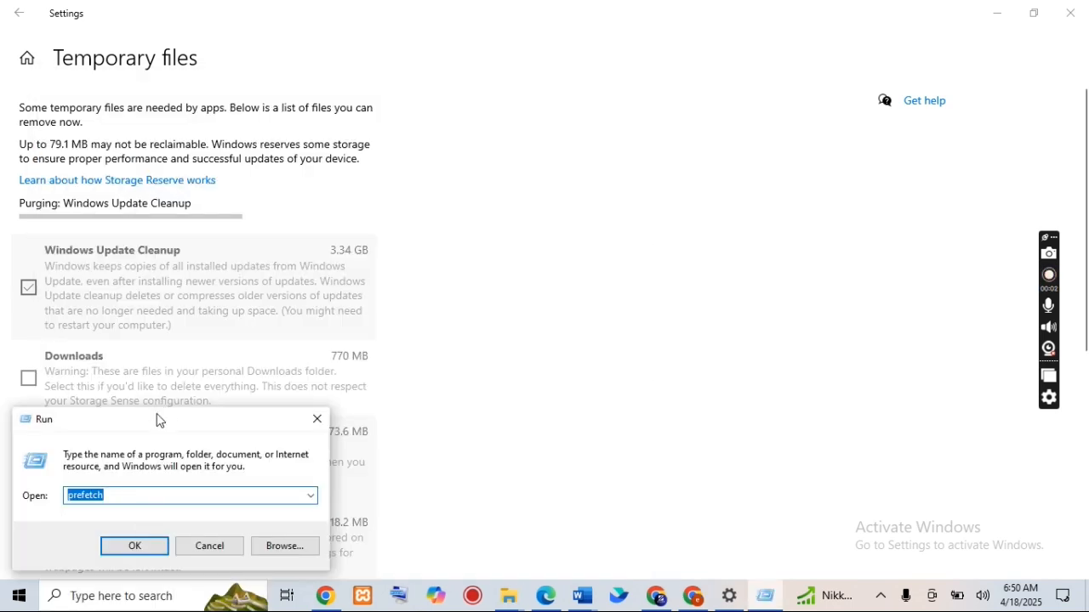
pyautogui.moveTo(159, 420); pyautogui.dragTo(319, 251)
pyautogui.write('cleang')
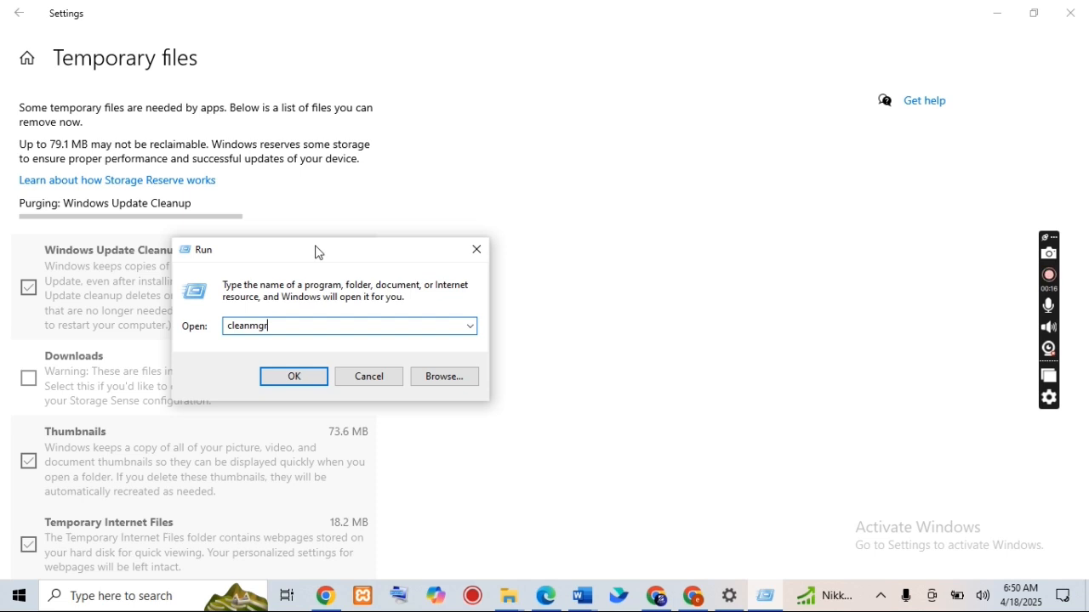
pyautogui.click(297, 380)
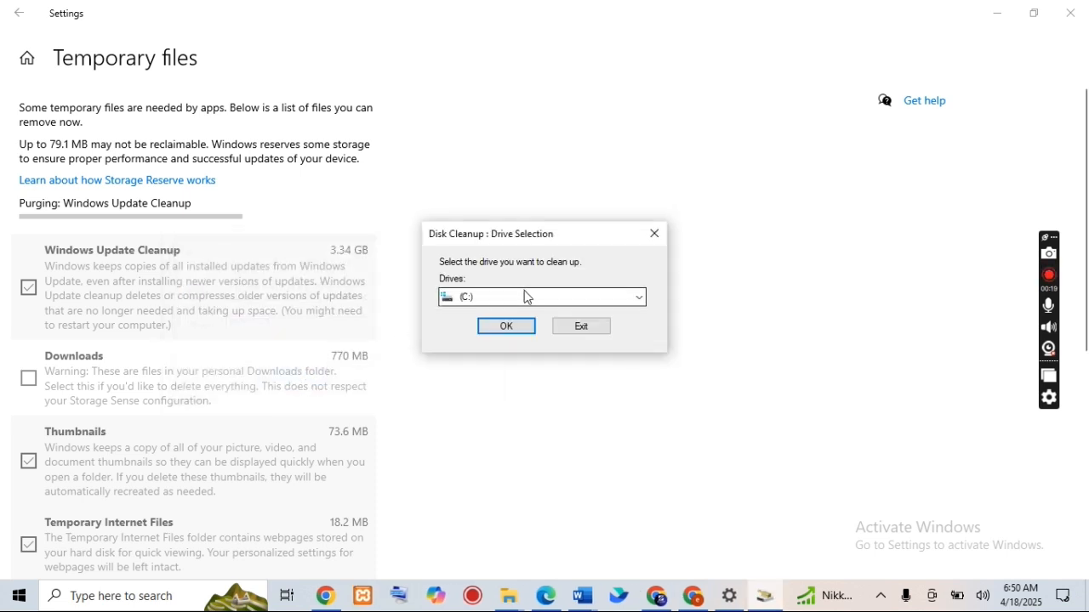
pyautogui.click(505, 325)
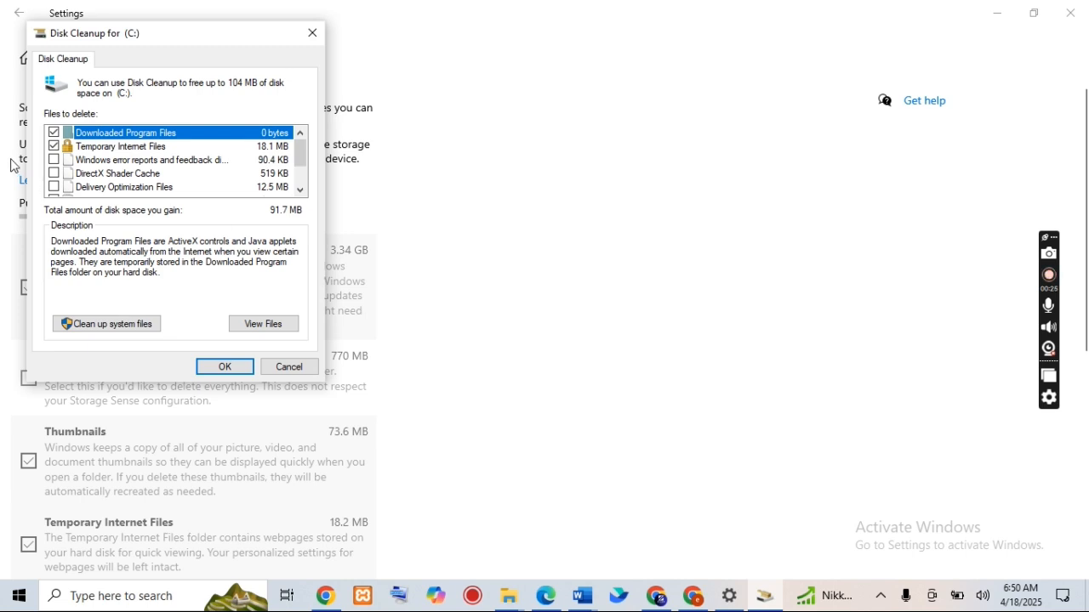
# Mark Windows error reports, DirectX Shader Cache, Delivery Optimization Files, Recycle Bin and Temporary files for deletion in Disk Cleanup
pyautogui.click(53, 161)
pyautogui.click(54, 174)
pyautogui.scroll(-3, 57, 161)
pyautogui.click(54, 146)
pyautogui.click(54, 160)
pyautogui.click(54, 174)
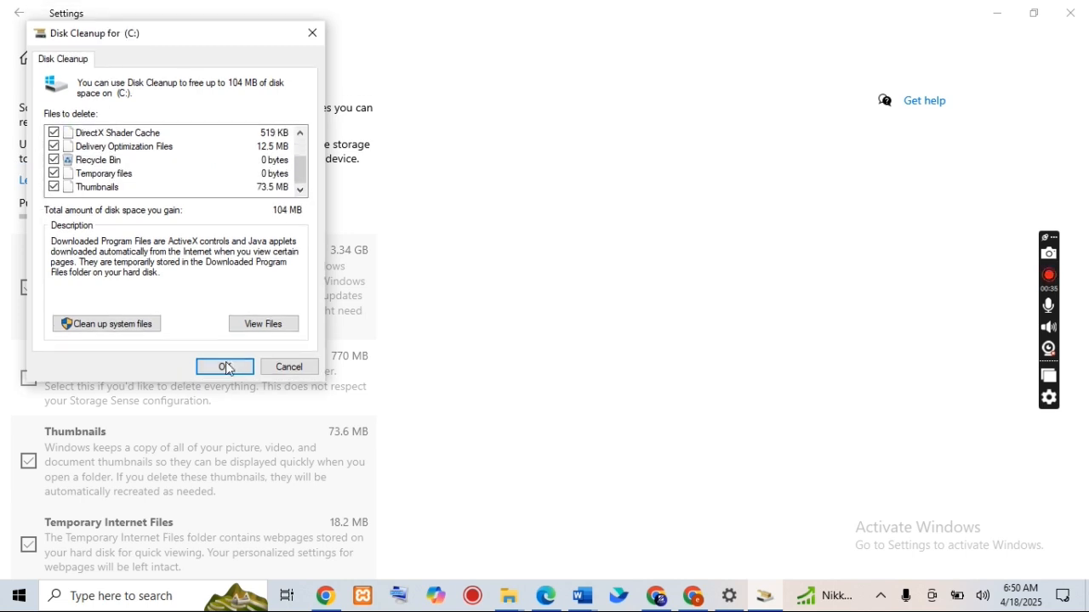
# Permanently delete the files marked in Disk Cleanup and return to the Storage settings page
pyautogui.click(235, 369)
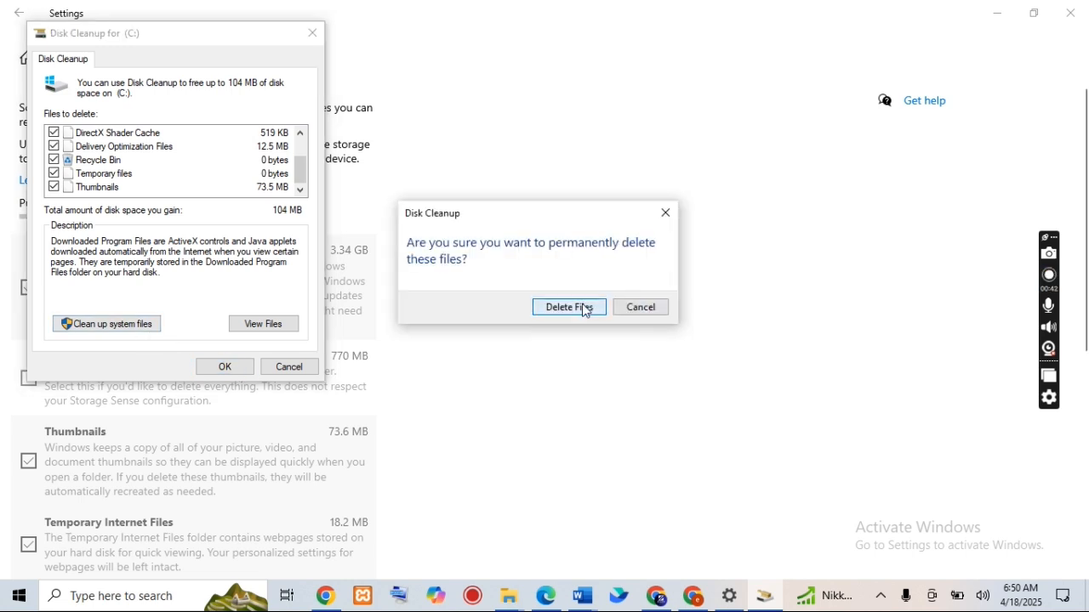
pyautogui.click(585, 310)
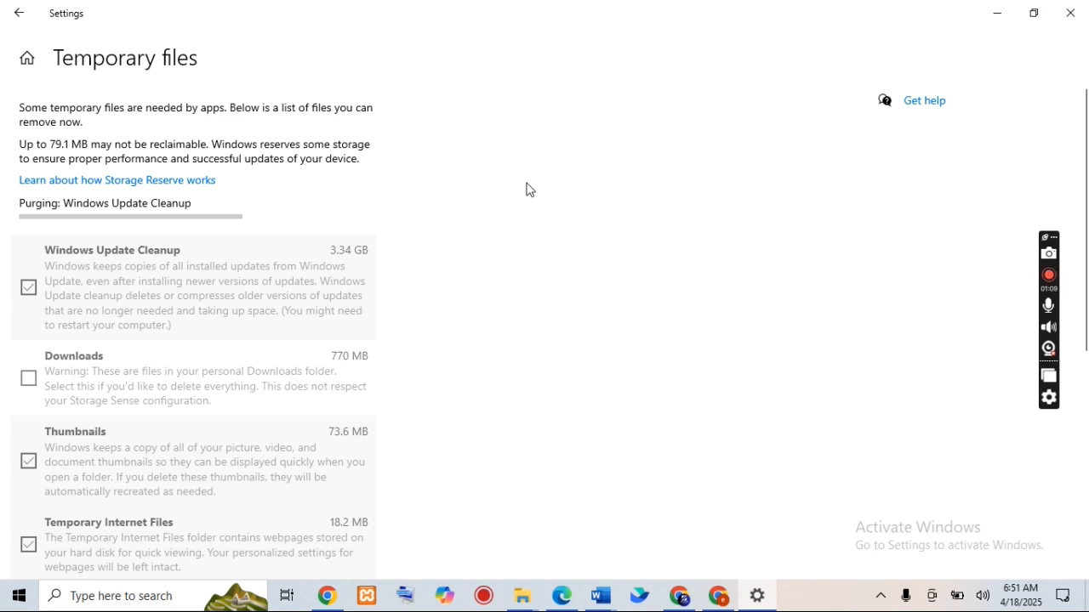
pyautogui.click(30, 15)
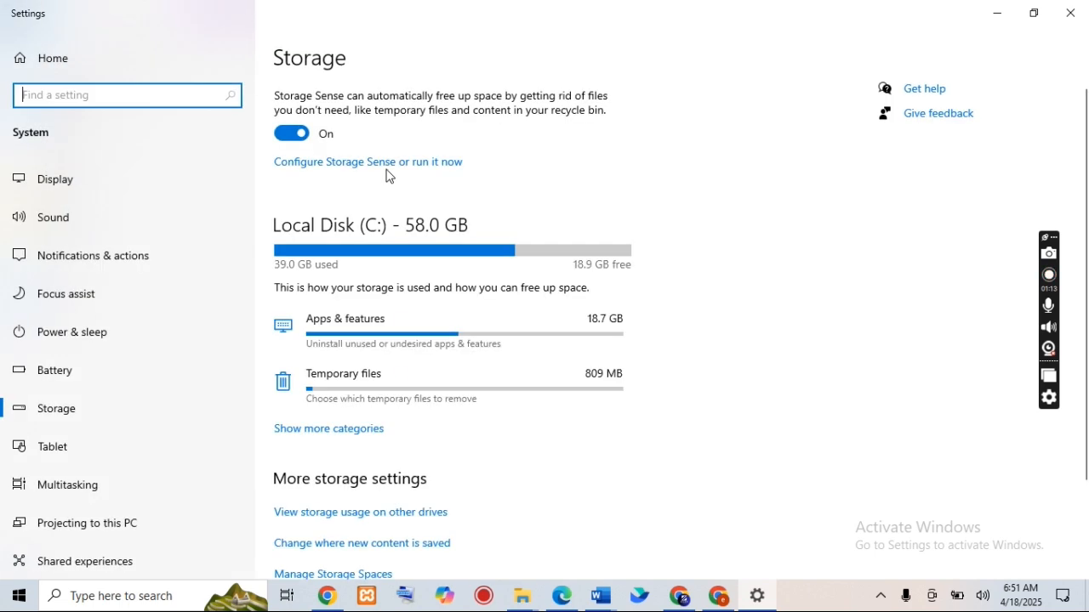